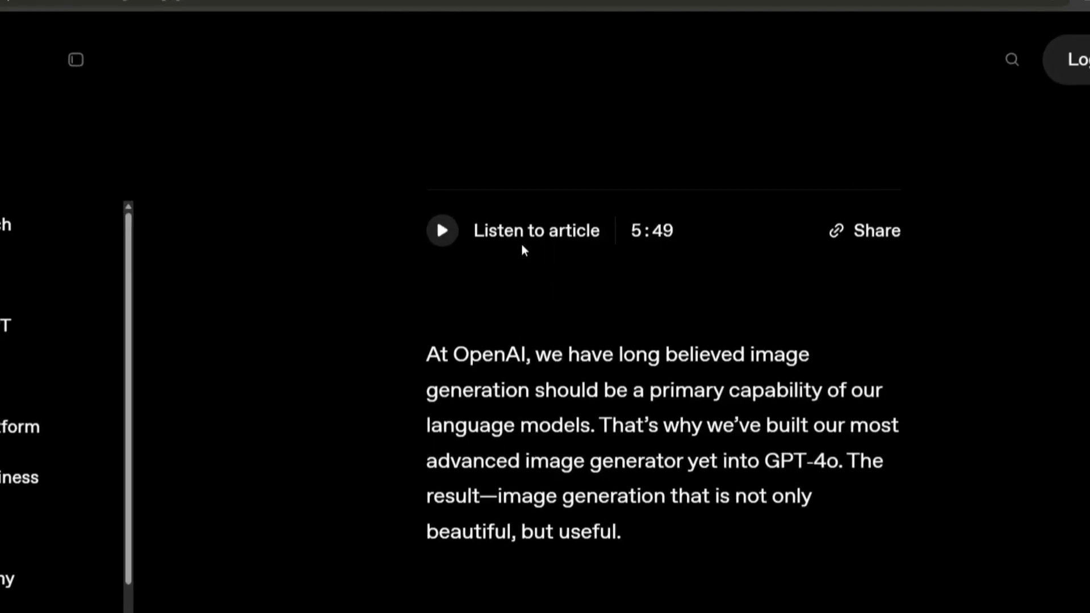
pyautogui.scroll(-3, 523, 256)
pyautogui.scroll(-3, 520, 259)
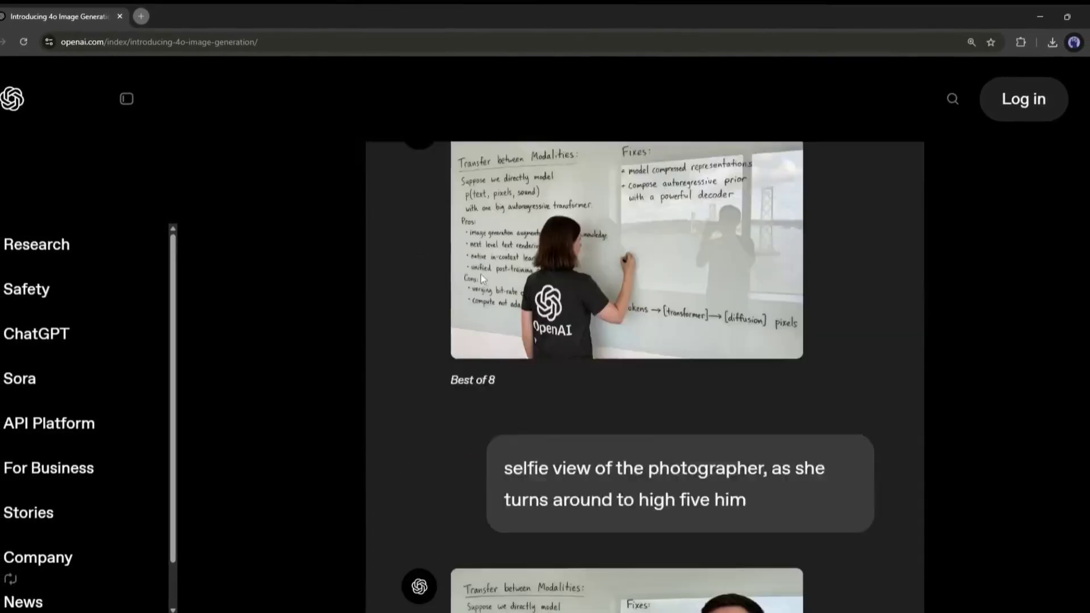
pyautogui.scroll(-2, 494, 268)
pyautogui.scroll(-2, 480, 275)
pyautogui.scroll(-4, 478, 282)
pyautogui.scroll(-4, 475, 281)
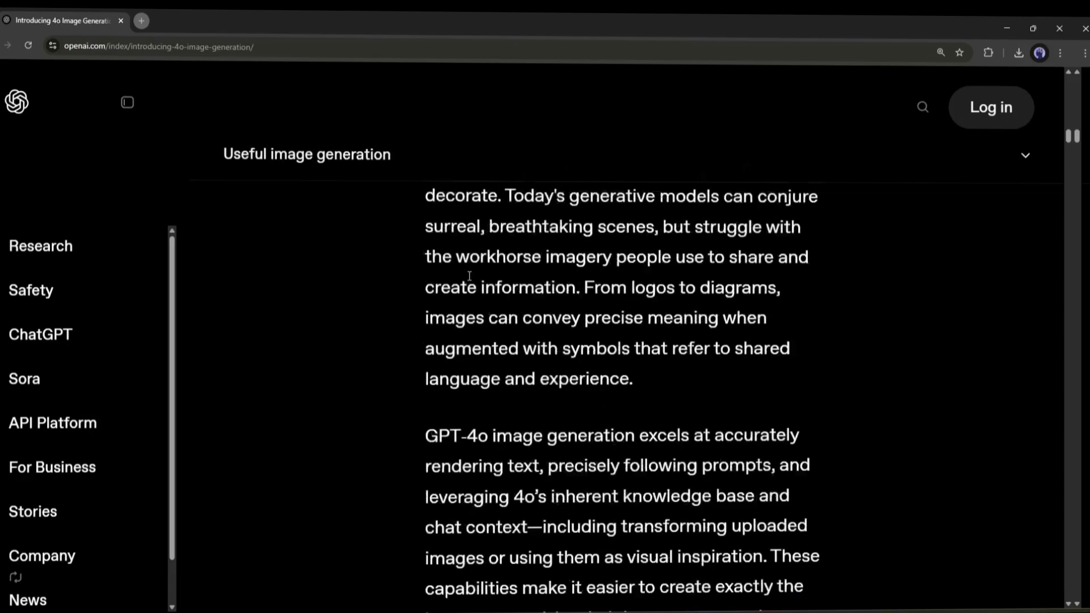
pyautogui.scroll(-4, 474, 280)
pyautogui.scroll(-2, 474, 280)
pyautogui.scroll(-3, 451, 278)
pyautogui.scroll(-5, 414, 269)
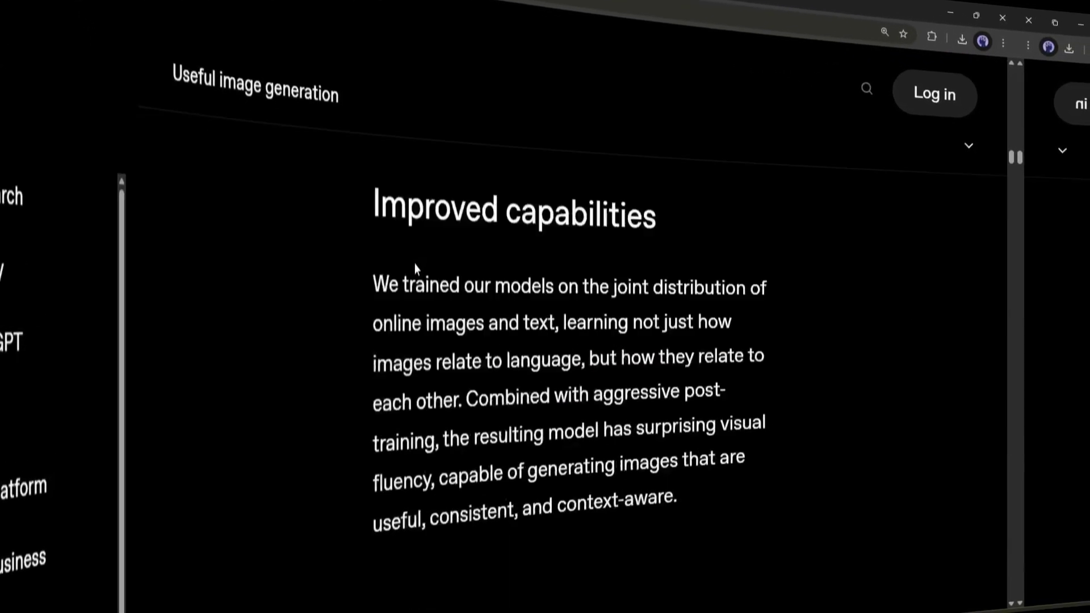
pyautogui.scroll(-5, 392, 247)
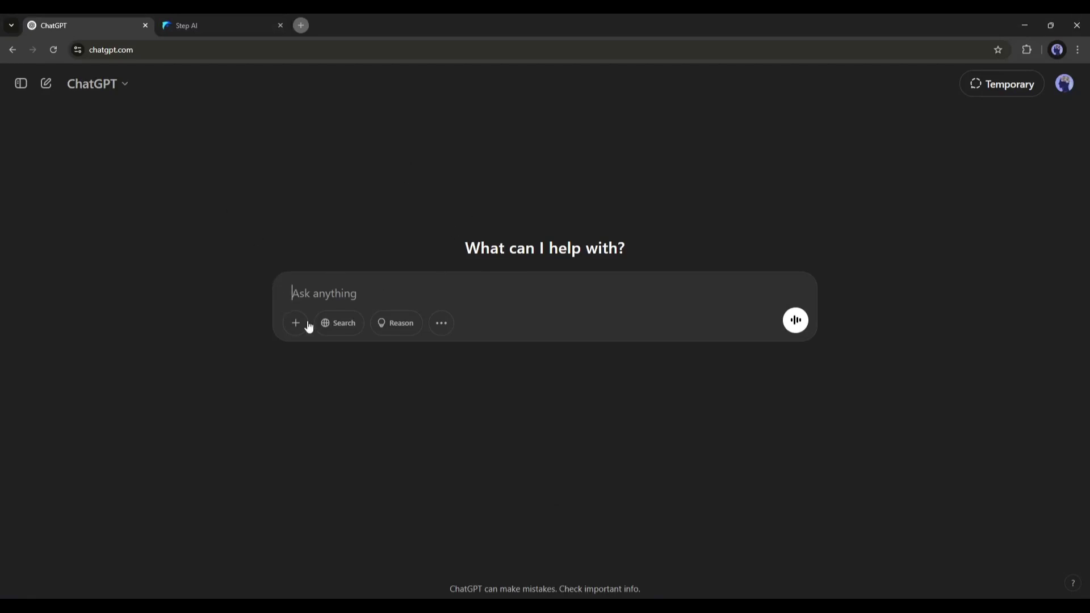
# Switch the ChatGPT prompt to image-generation mode from the extra tools menu.
pyautogui.click(440, 324)
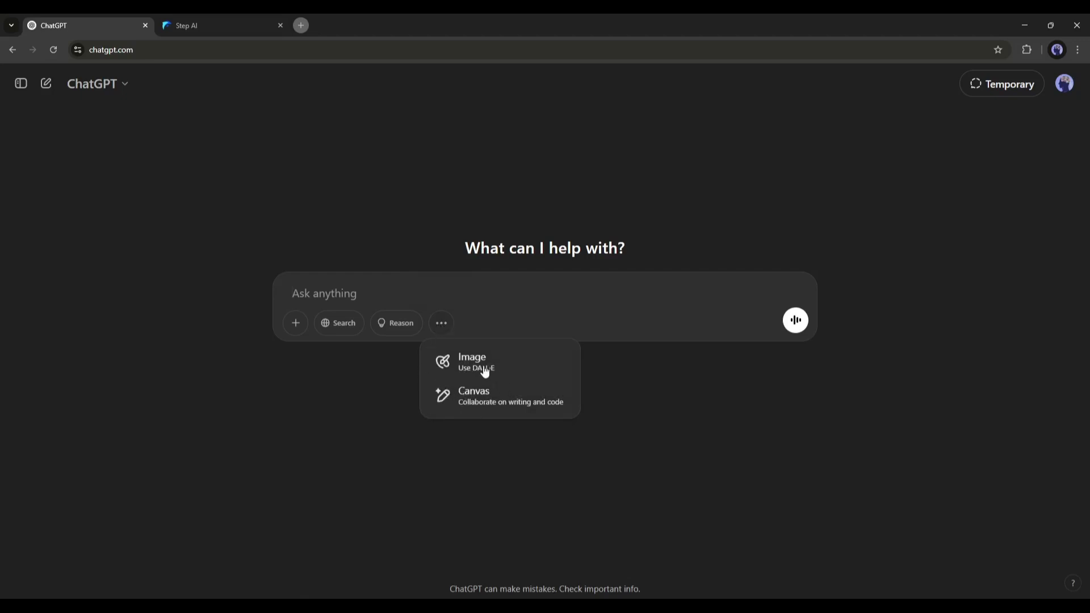
pyautogui.click(485, 369)
pyautogui.write('Image Ghibli')
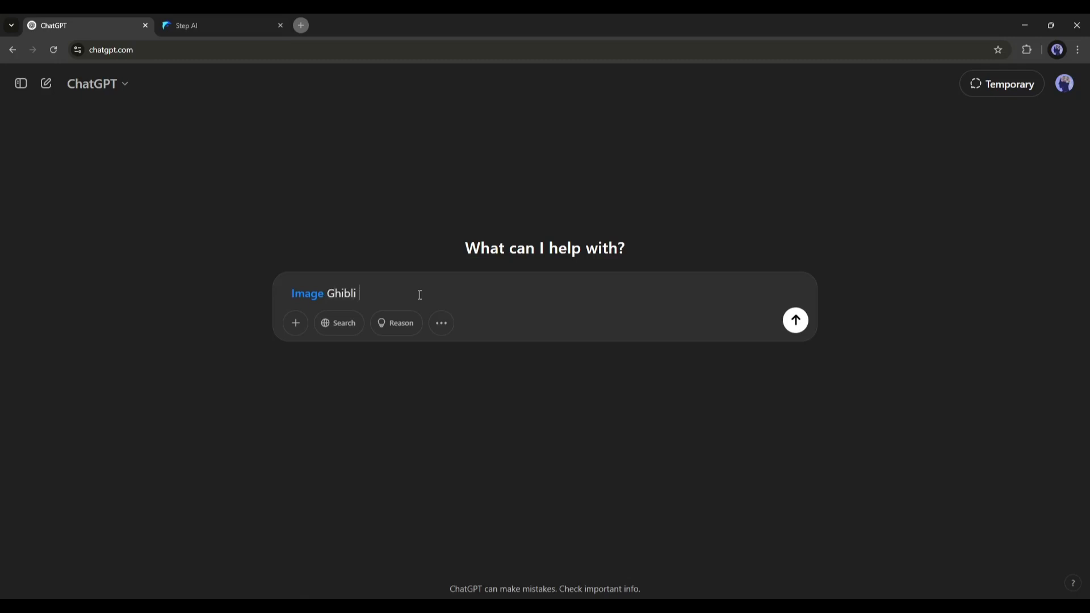
pyautogui.write('Style a')
pyautogui.write('nimation, A young man wea')
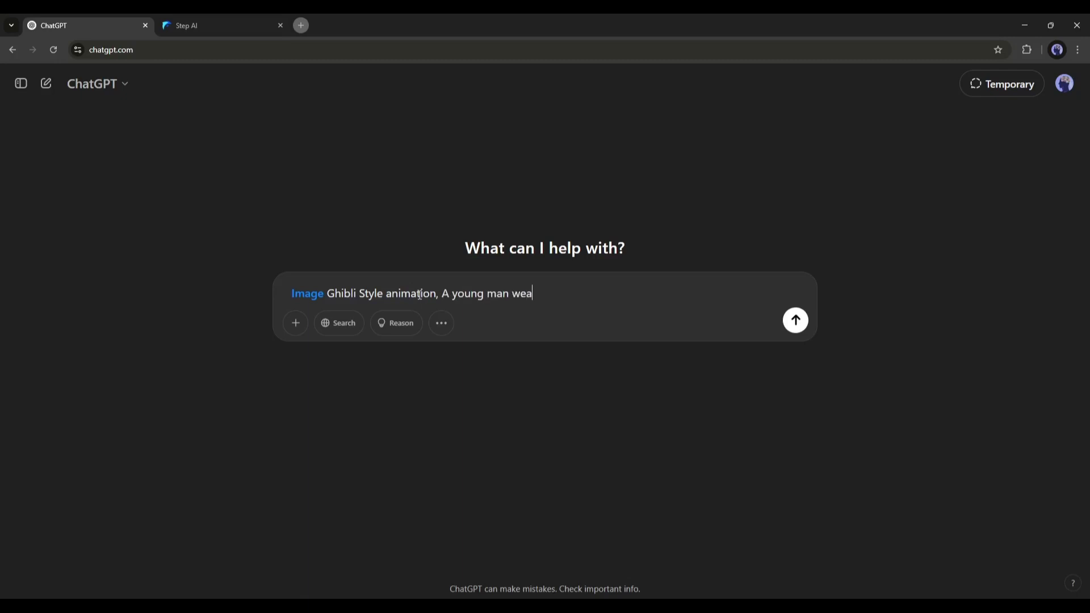
pyautogui.write('ring a casual dress stands')
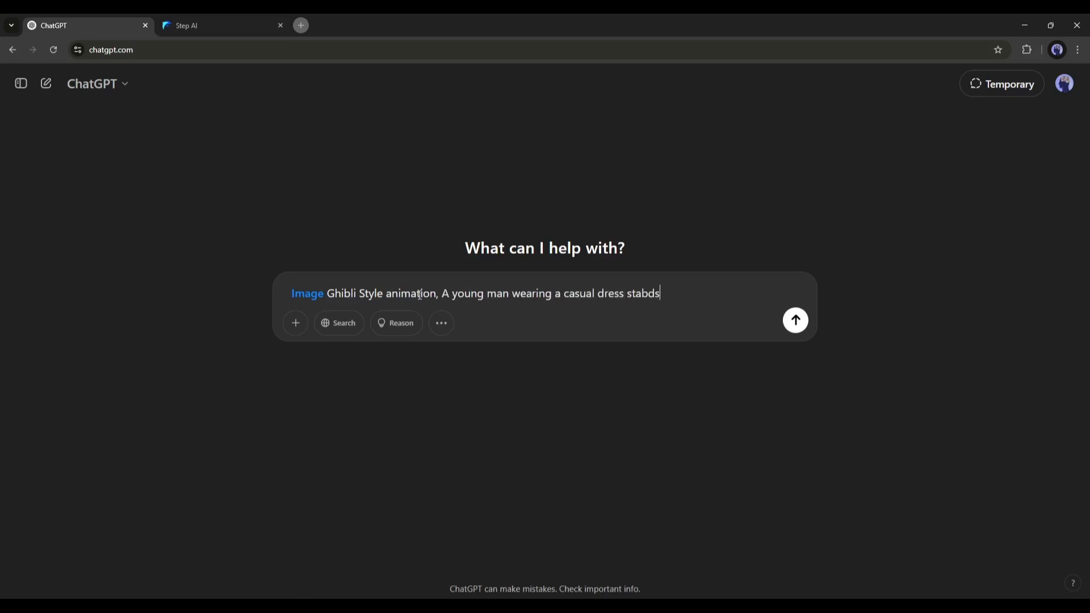
pyautogui.write(' on a road, looking directly at the camera,')
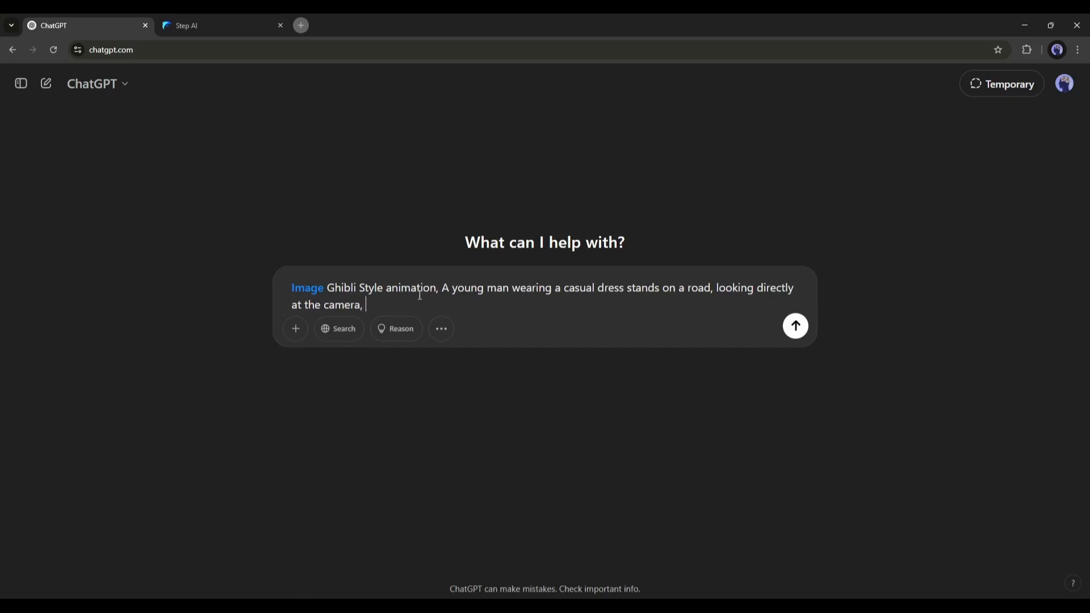
pyautogui.write(' a young girl looking at the young boy.')
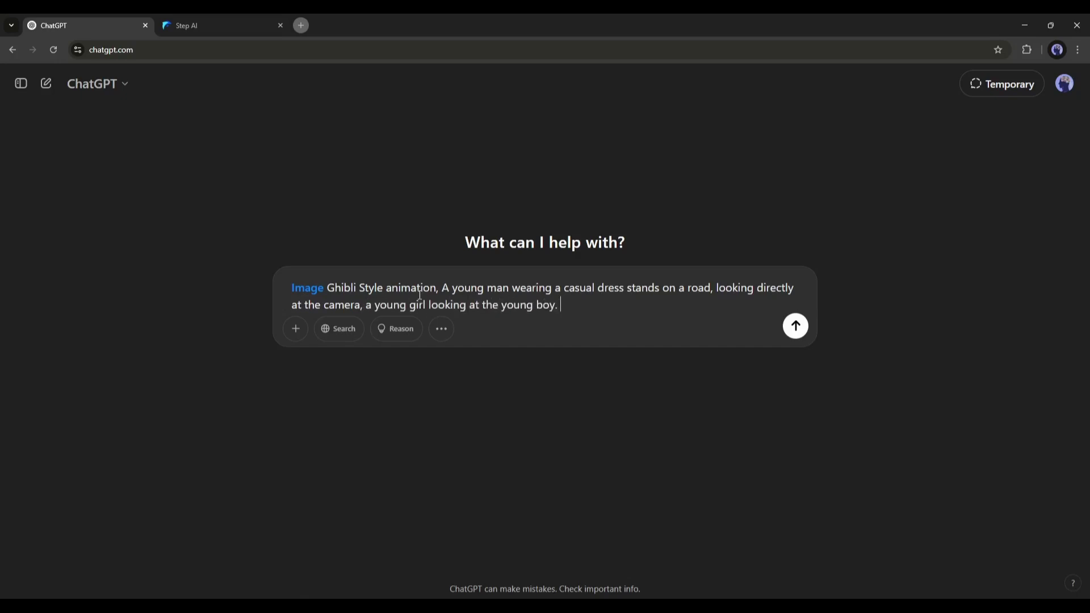
# Send the Ghibli-style prompt of a young man on a road, watched by a girl.
pyautogui.click(794, 327)
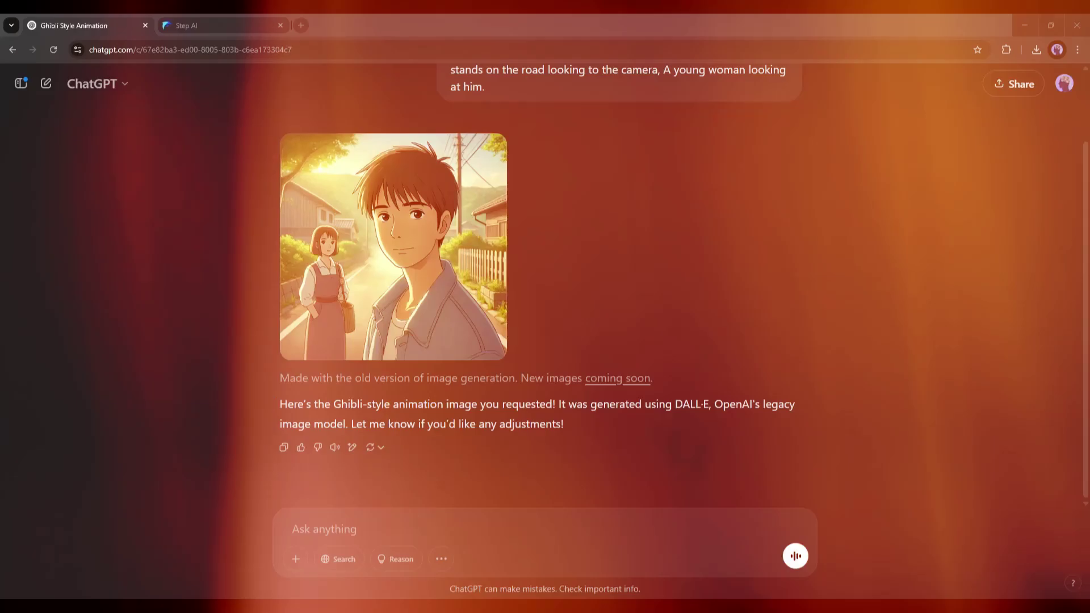
pyautogui.scroll(1, 358, 214)
pyautogui.scroll(-1, 425, 251)
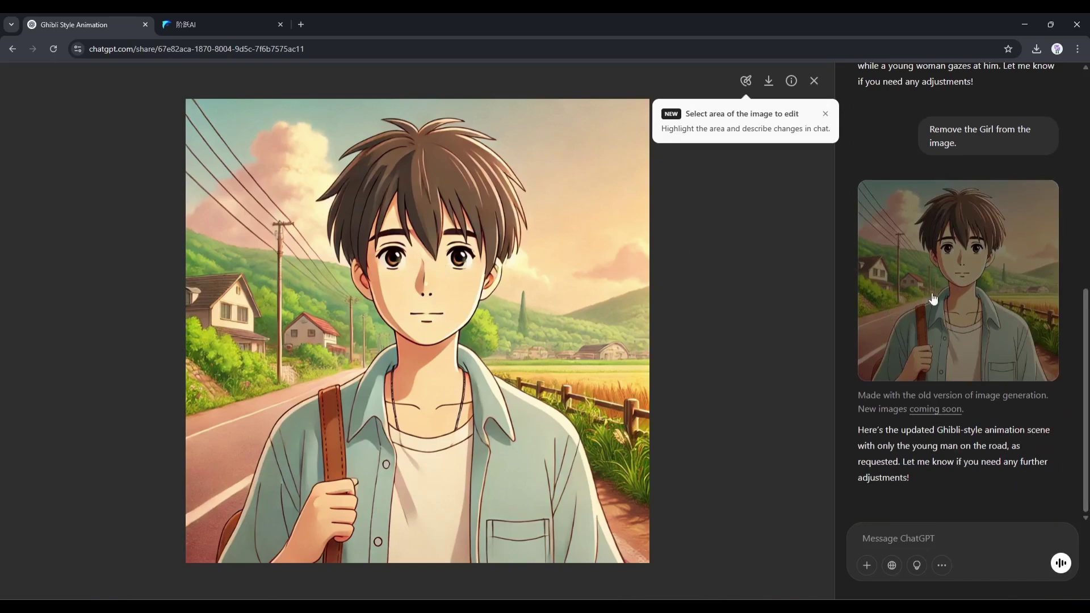
# Paint over the red house with a smaller brush and ask to remove this house.
pyautogui.click(826, 114)
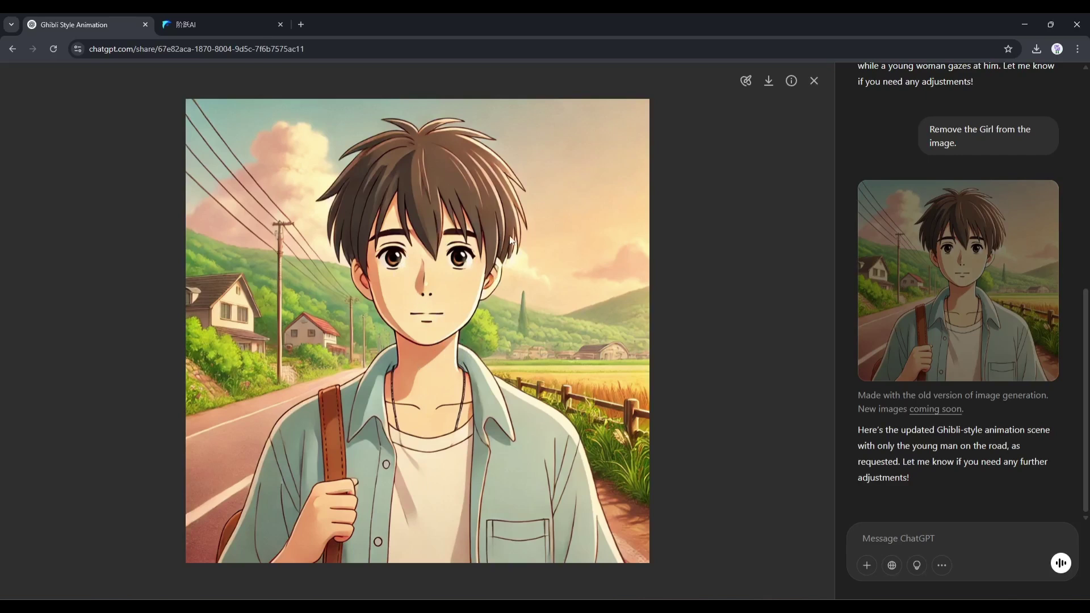
pyautogui.click(745, 81)
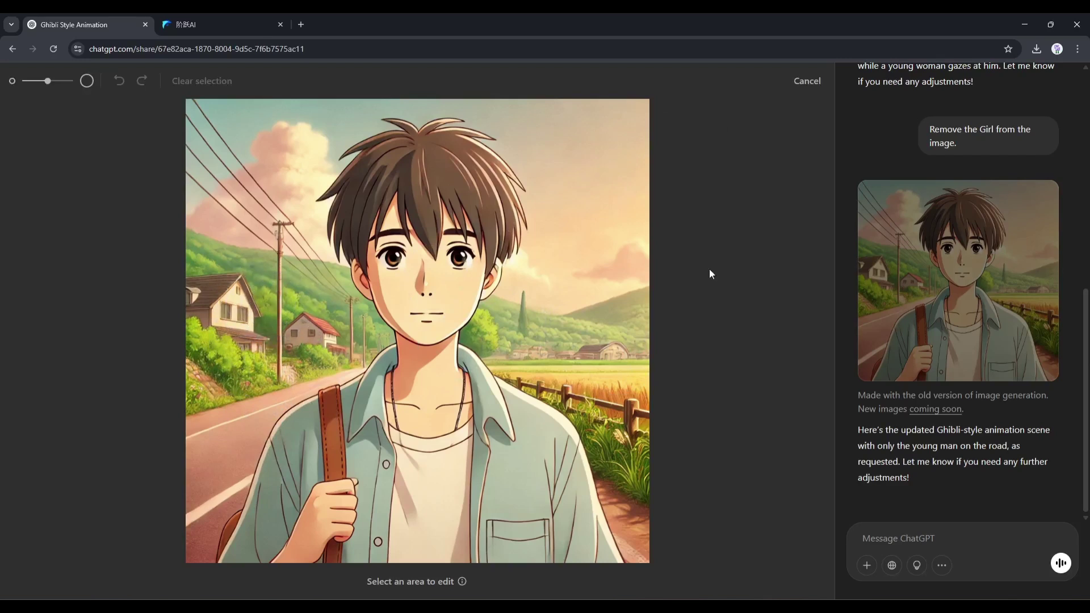
pyautogui.moveTo(49, 82); pyautogui.dragTo(33, 81)
pyautogui.moveTo(303, 340)
pyautogui.mouseDown()
pyautogui.moveTo(299, 328)
pyautogui.moveTo(329, 346)
pyautogui.moveTo(304, 332)
pyautogui.moveTo(305, 312)
pyautogui.mouseUp()
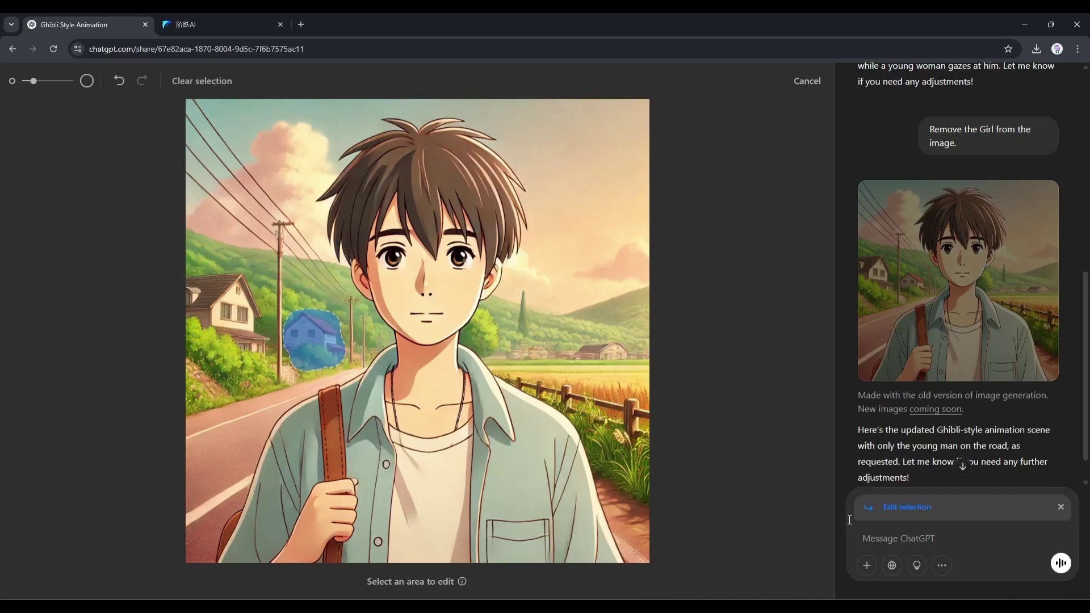
pyautogui.write('remove this ho')
pyautogui.write('use')
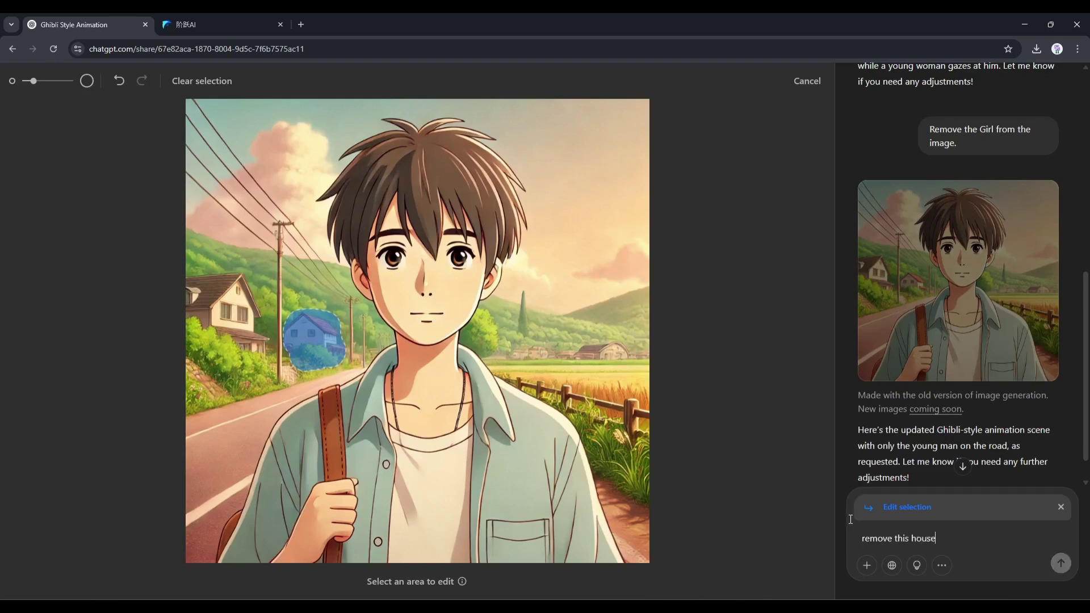
pyautogui.press('Return')
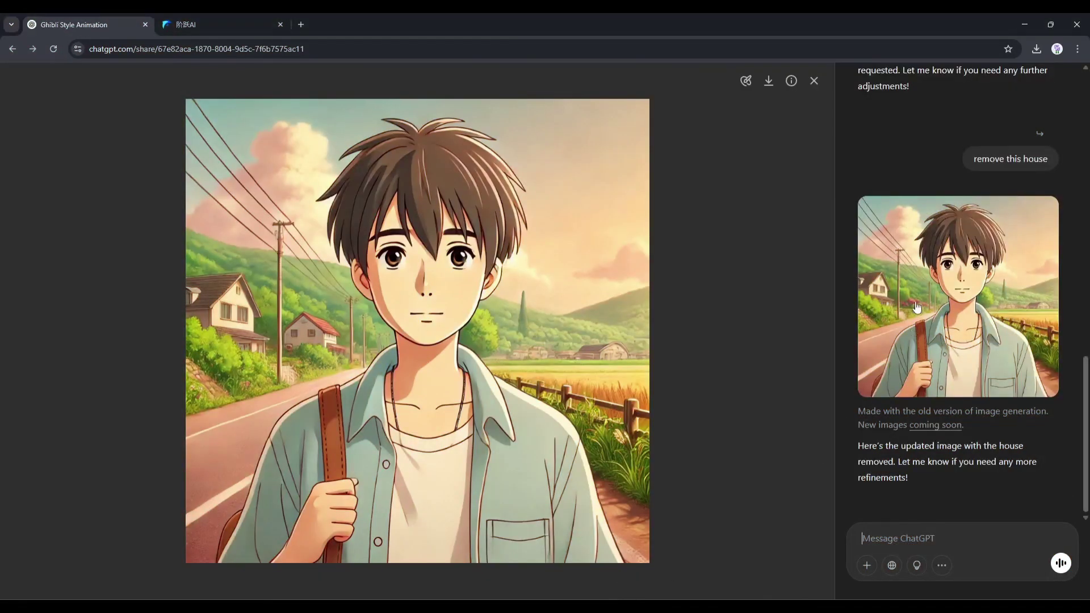
# Compare the house-removed image with the earlier version in the full-size viewer.
pyautogui.click(980, 285)
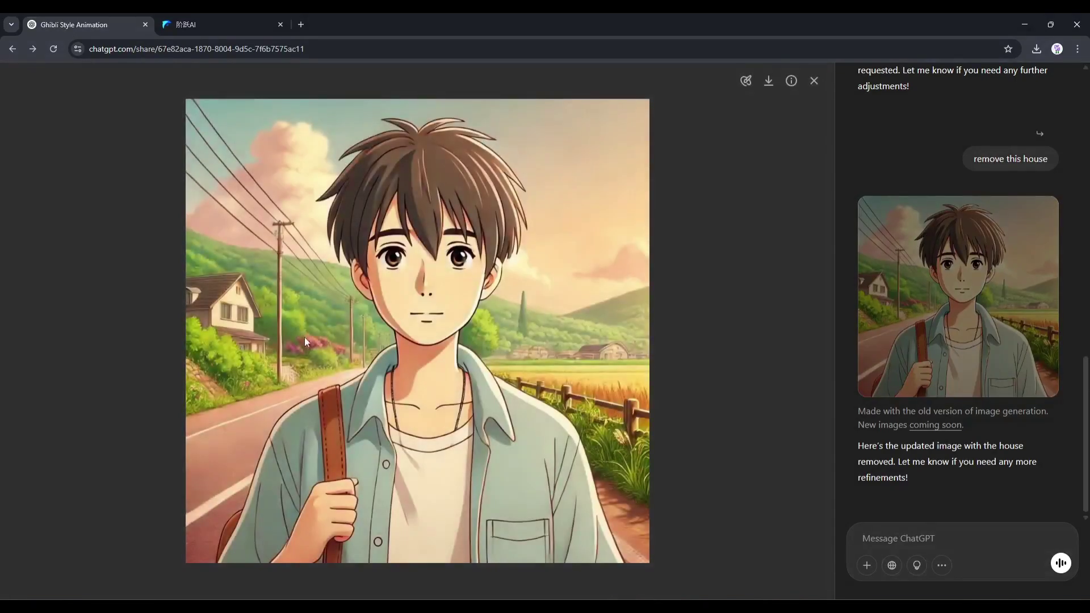
pyautogui.scroll(2, 961, 240)
pyautogui.click(959, 162)
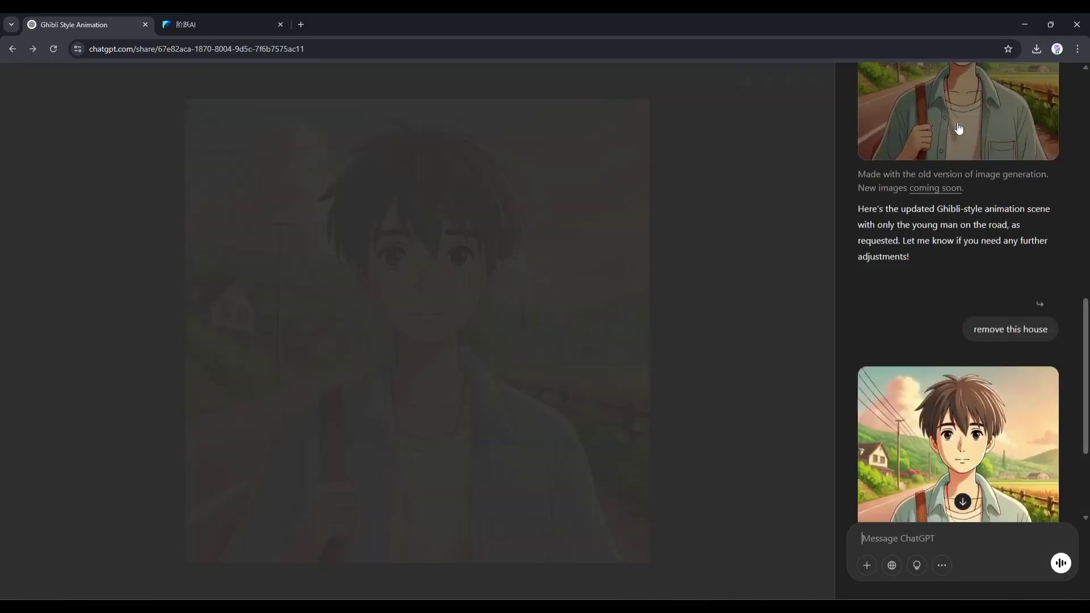
pyautogui.click(955, 444)
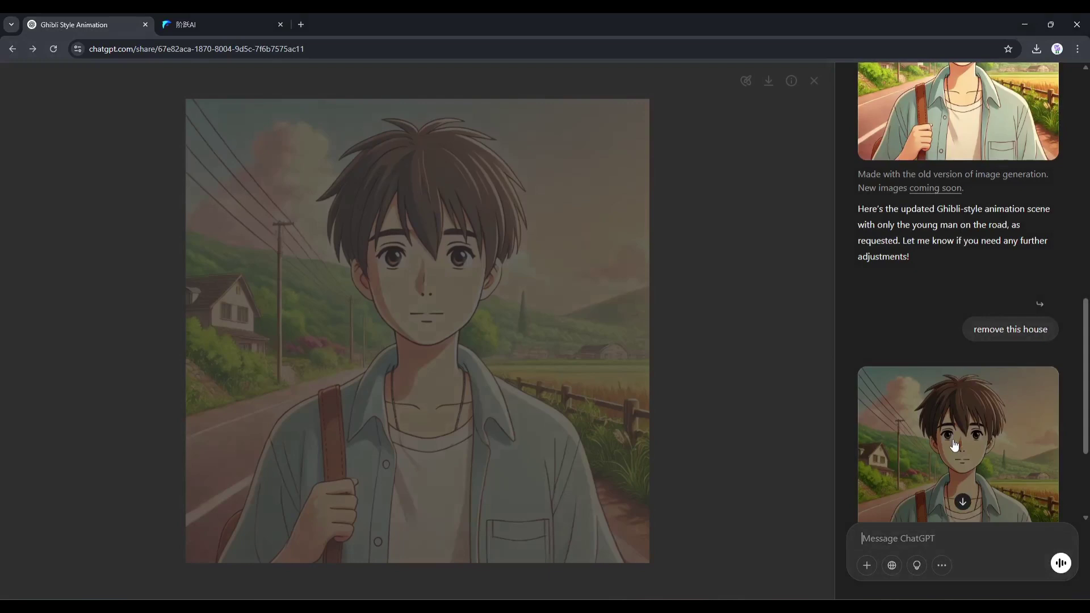
pyautogui.scroll(2, 920, 351)
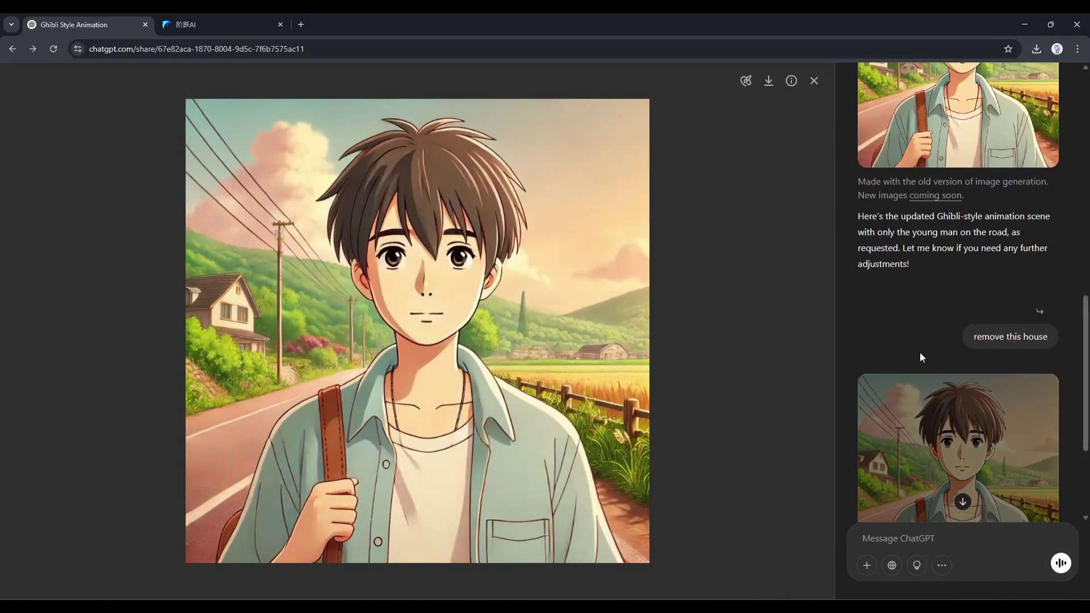
pyautogui.scroll(2, 920, 352)
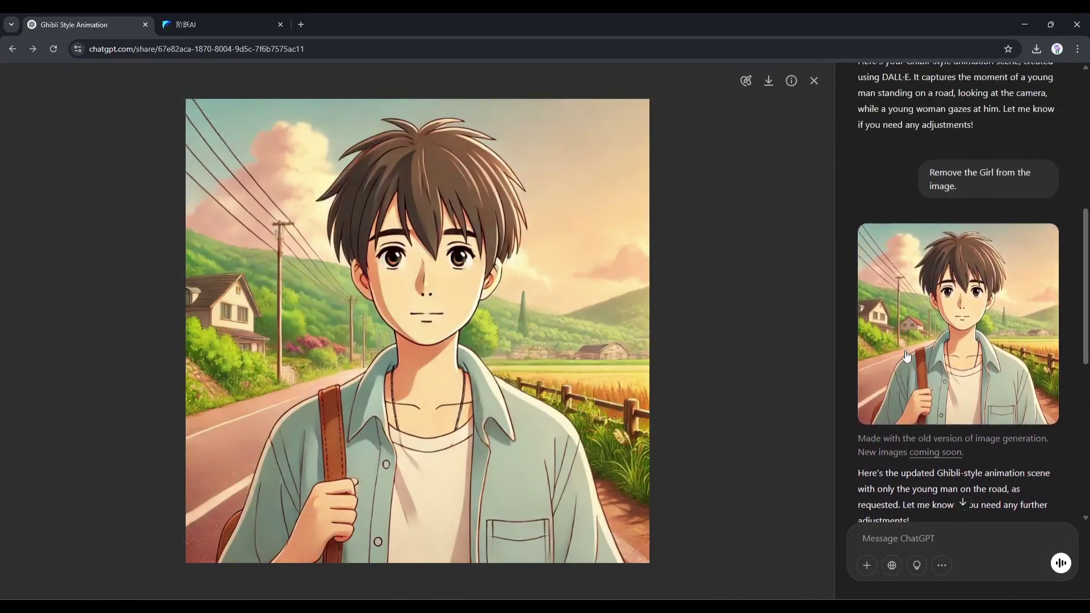
pyautogui.scroll(-4, 905, 356)
pyautogui.scroll(-2, 906, 357)
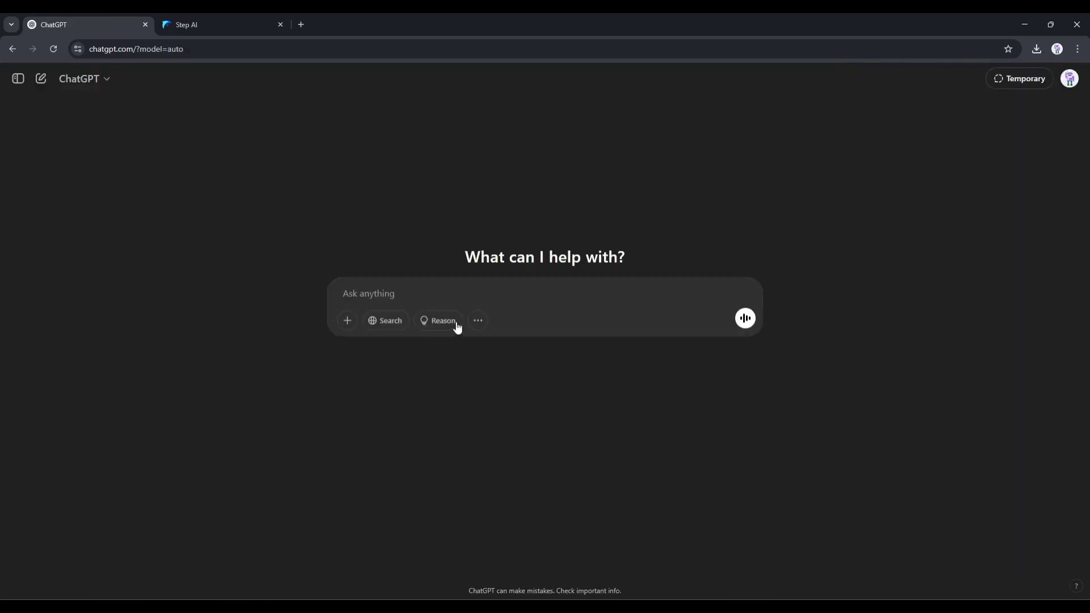
# Switch to Create image and attach download (72).jpg from Downloads > New folder (3).
pyautogui.click(478, 320)
pyautogui.click(473, 355)
pyautogui.click(347, 320)
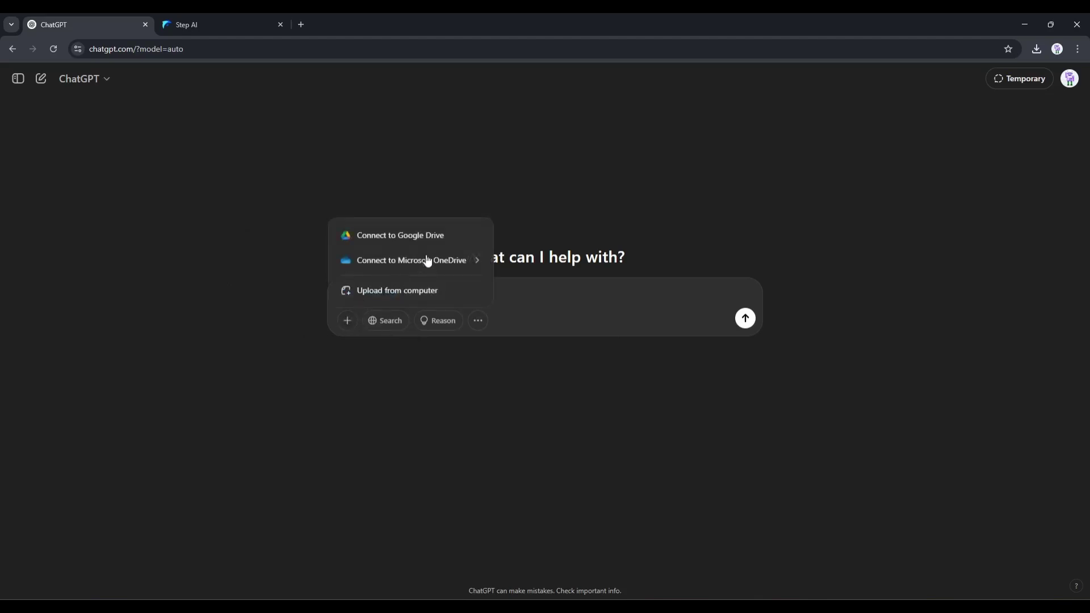
pyautogui.click(388, 291)
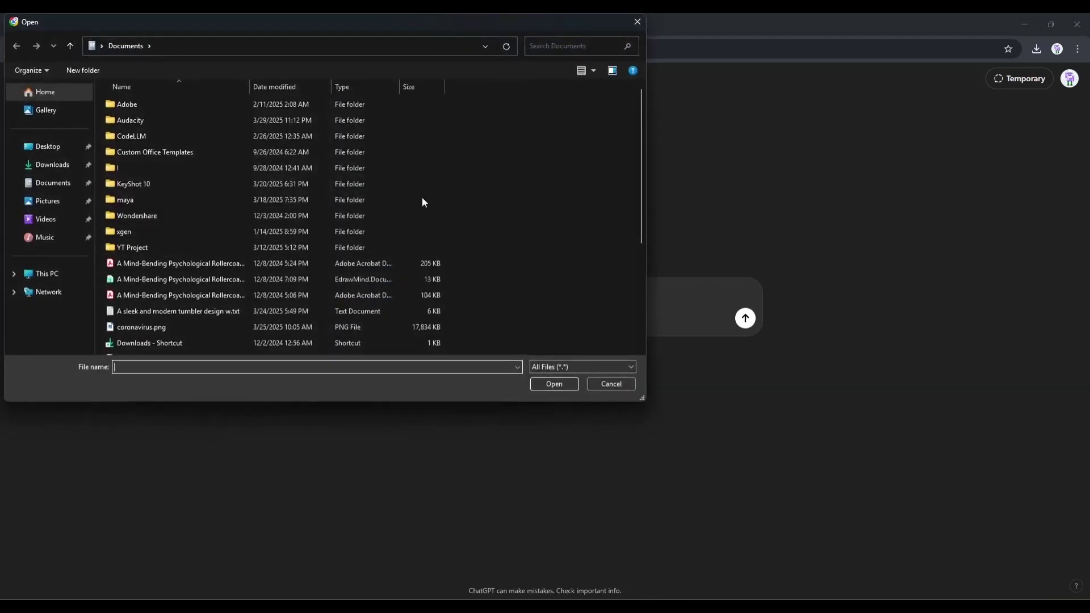
pyautogui.scroll(-2, 349, 285)
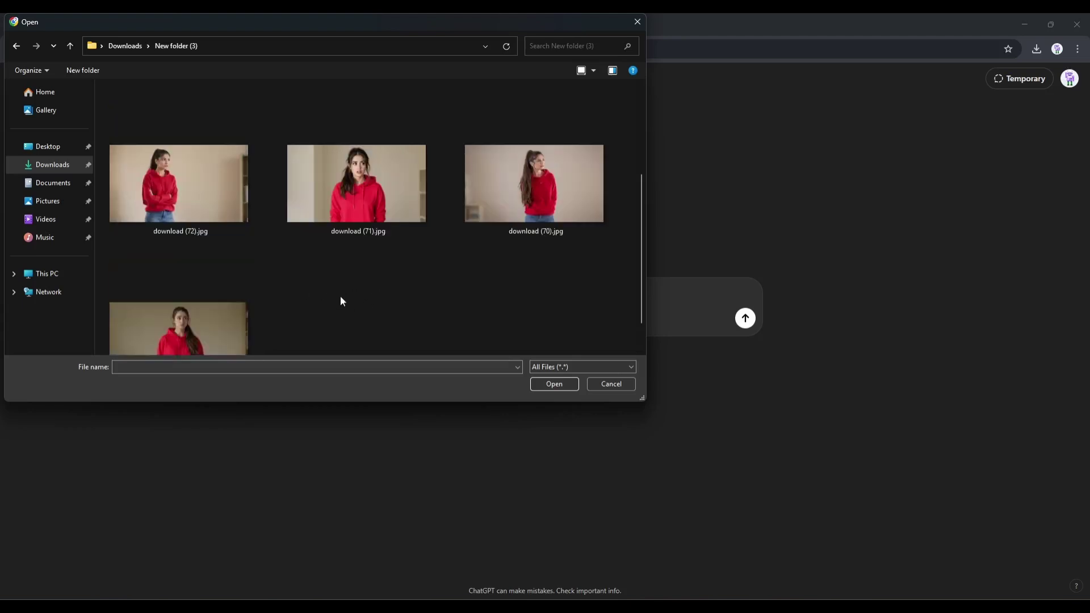
pyautogui.doubleClick(171, 140)
pyautogui.write('Create image turmn')
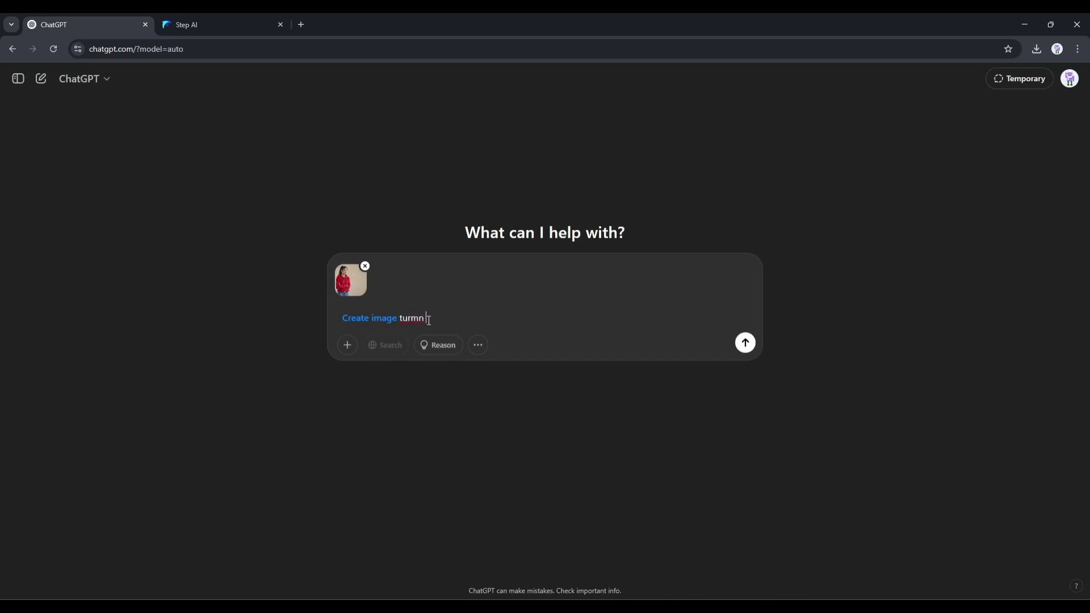
# Fix a typo and send the hoodie photo with the Ghibli-style conversion request.
pyautogui.press('BackSpace')
pyautogui.press('BackSpace')
pyautogui.press('BackSpace')
pyautogui.write('n thi')
pyautogui.write('s image into Ghibli Style Animation')
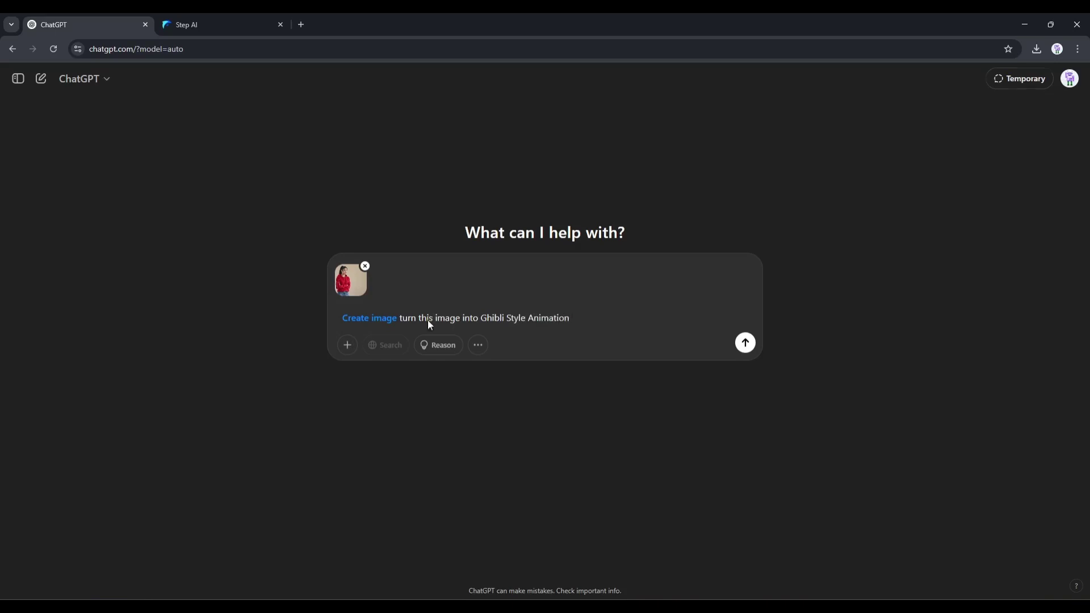
pyautogui.press('Return')
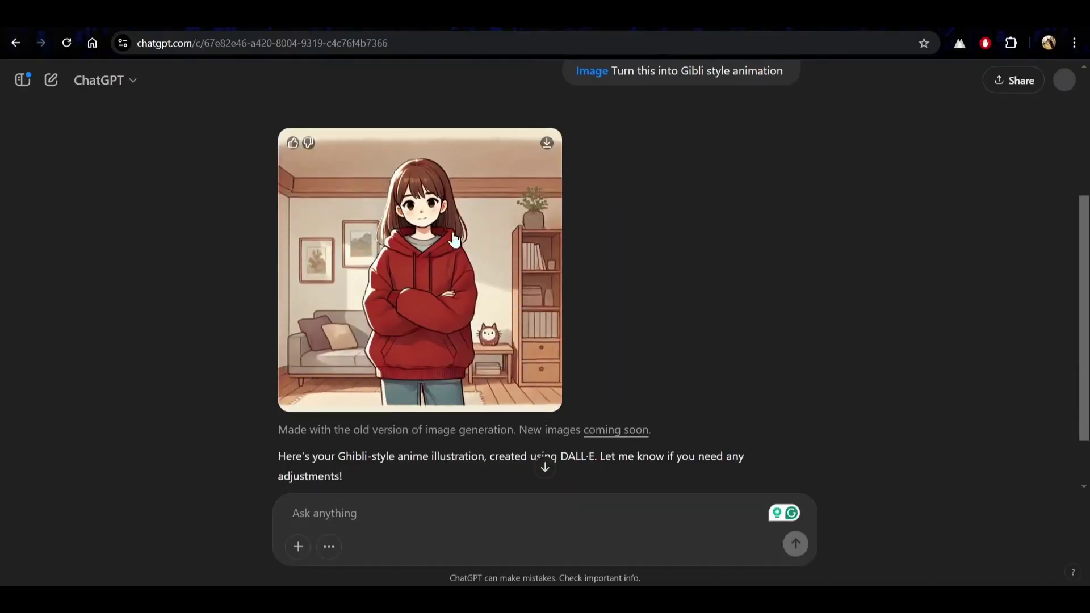
pyautogui.scroll(-3, 565, 282)
# View a young-man image full size, then move to the Step AI video generator.
pyautogui.click(489, 202)
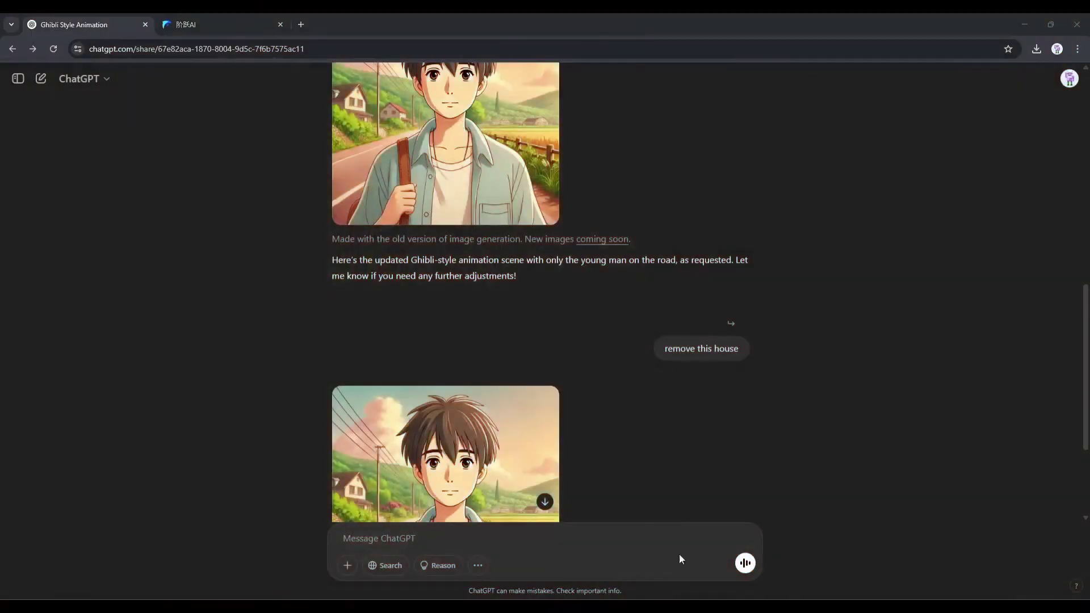
pyautogui.scroll(-2, 472, 352)
pyautogui.scroll(2, 472, 353)
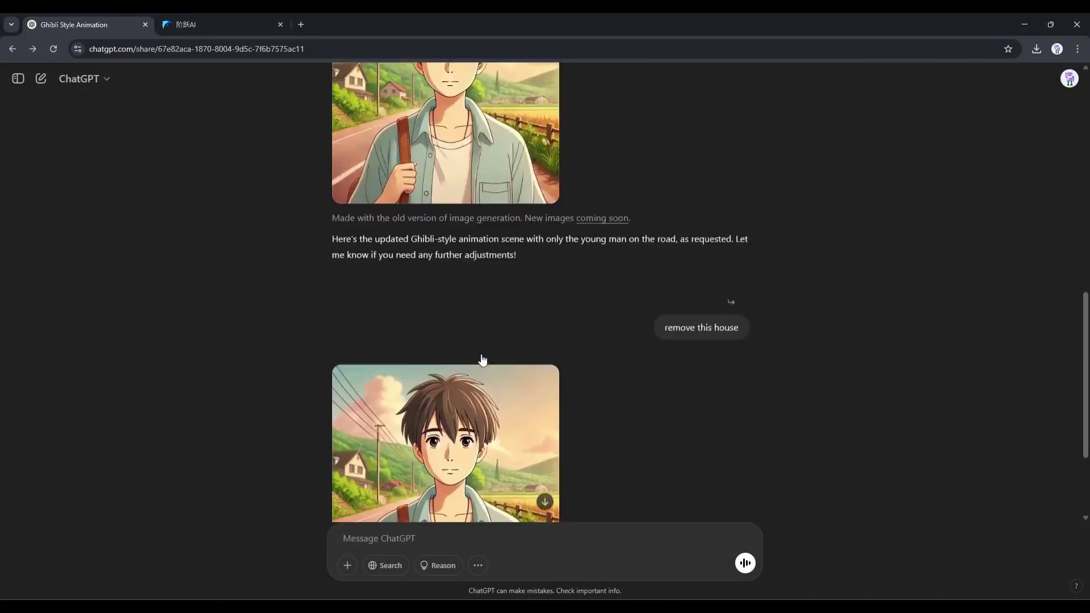
pyautogui.scroll(1, 481, 357)
pyautogui.scroll(1, 481, 353)
pyautogui.scroll(-3, 483, 338)
pyautogui.scroll(-1, 403, 268)
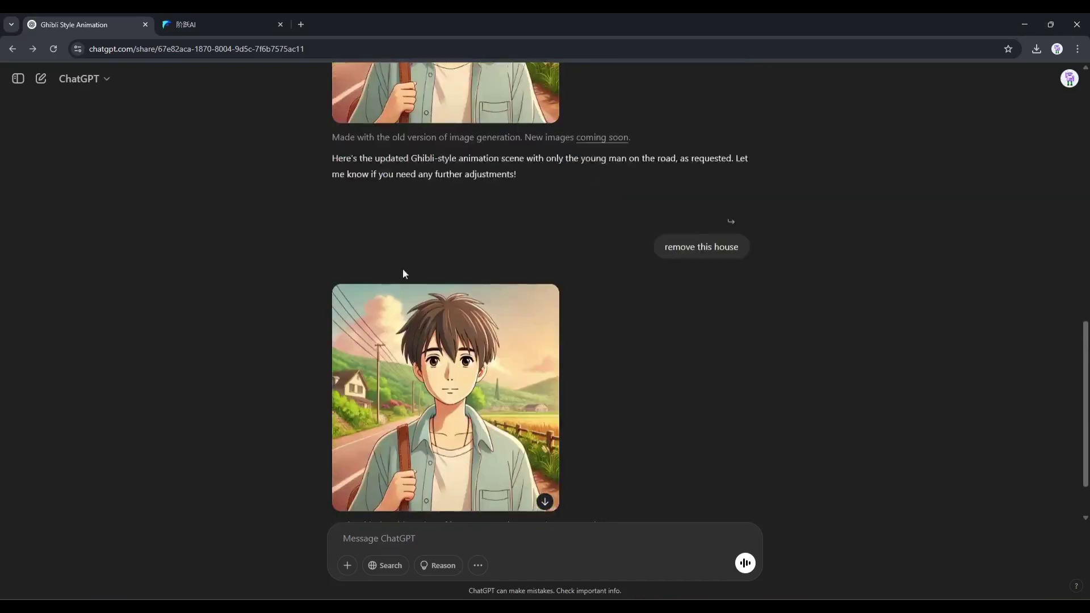
pyautogui.click(240, 13)
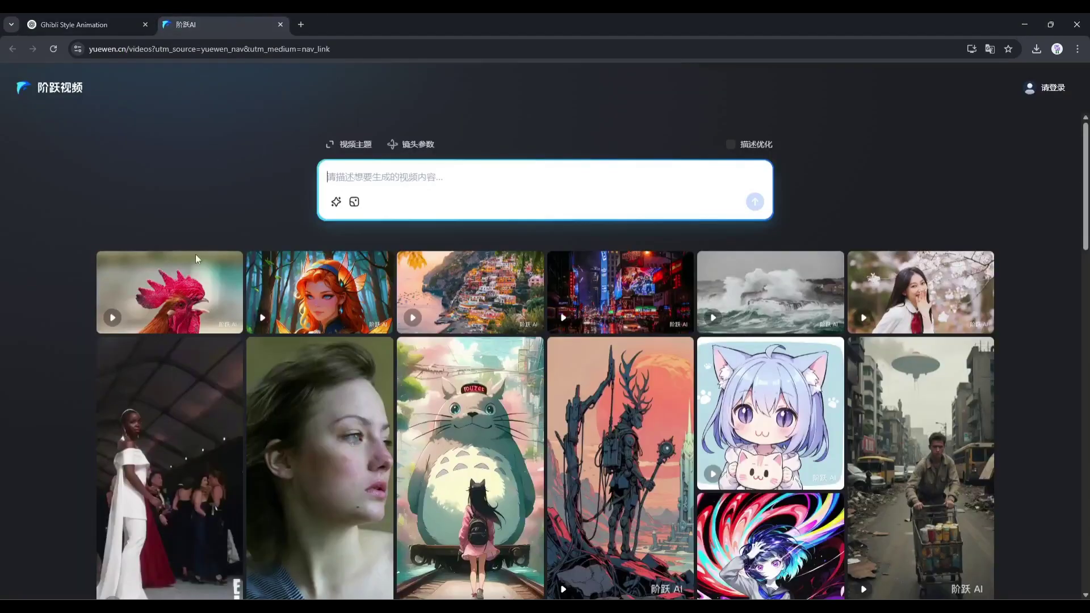
pyautogui.scroll(-3, 195, 255)
pyautogui.scroll(-4, 247, 305)
pyautogui.scroll(-4, 581, 390)
pyautogui.scroll(-4, 653, 402)
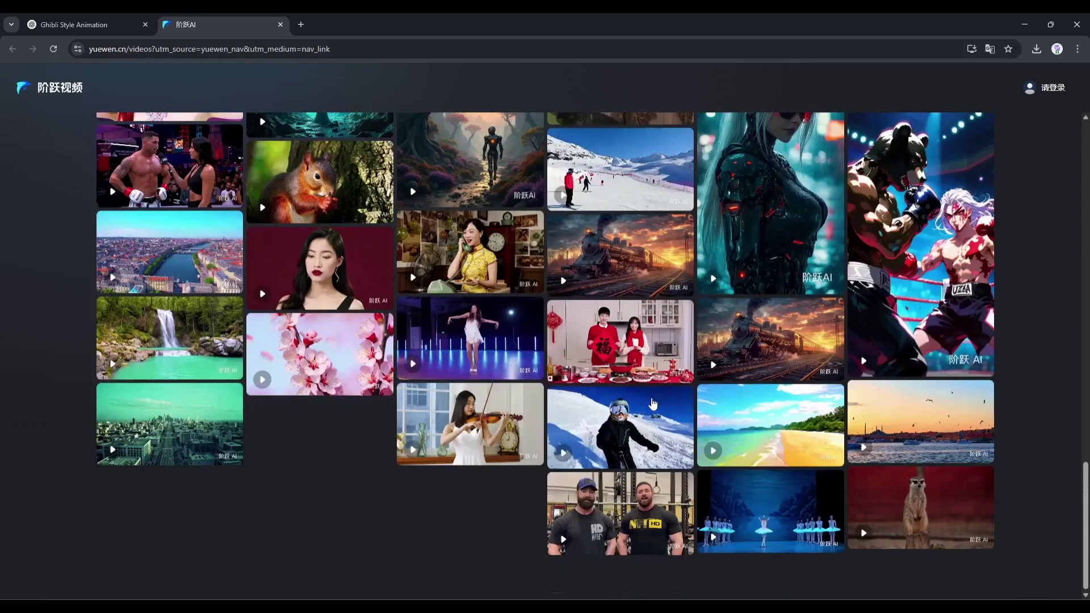
pyautogui.scroll(3, 706, 419)
pyautogui.scroll(3, 706, 418)
pyautogui.scroll(2, 703, 418)
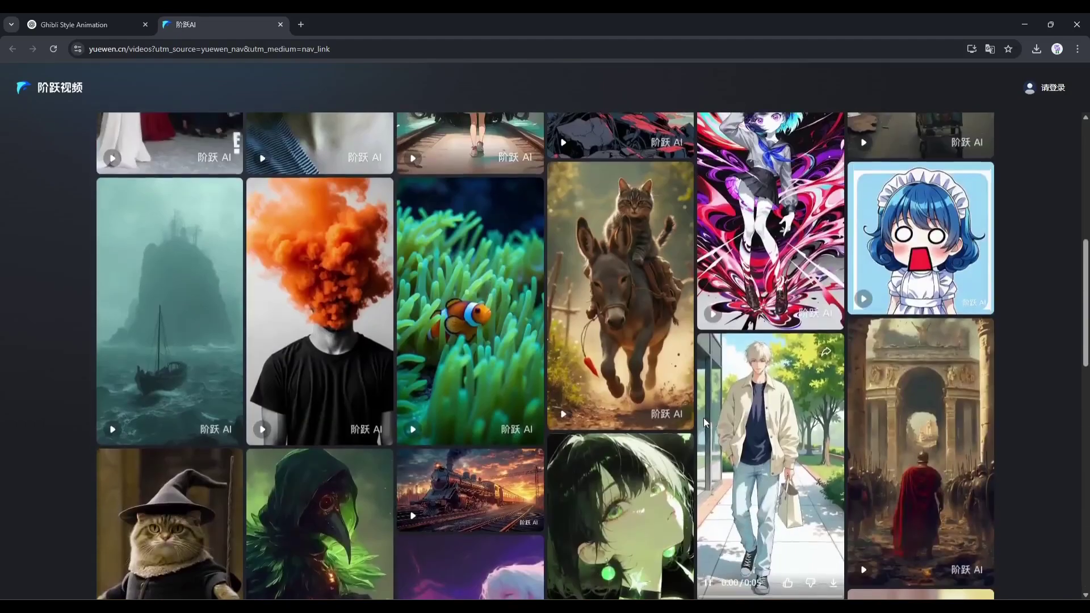
pyautogui.scroll(4, 703, 418)
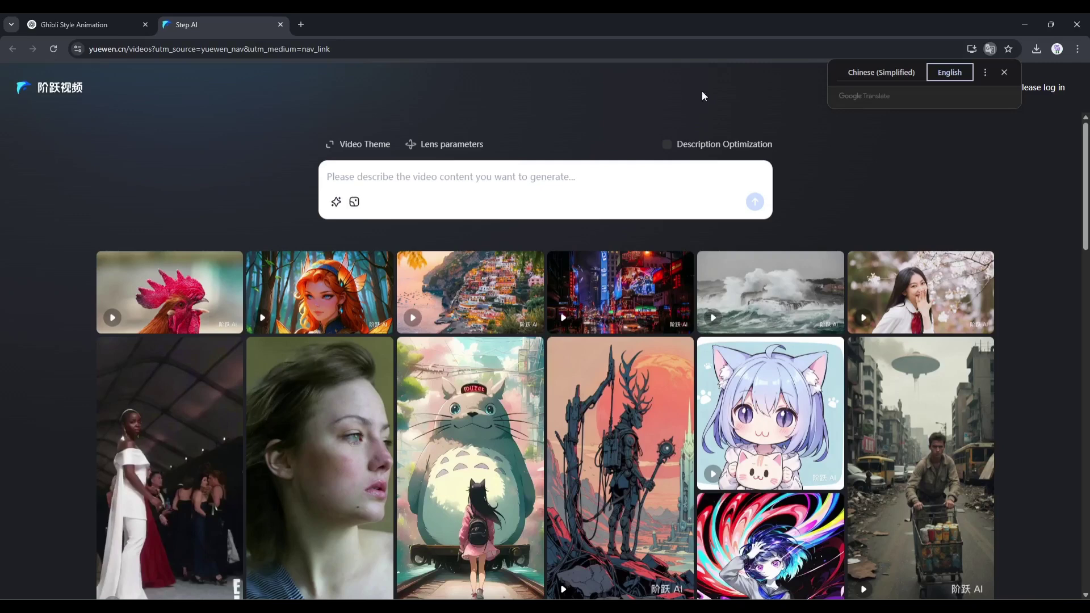
# Dismiss the translation popup and start logging in to Step AI.
pyautogui.click(703, 90)
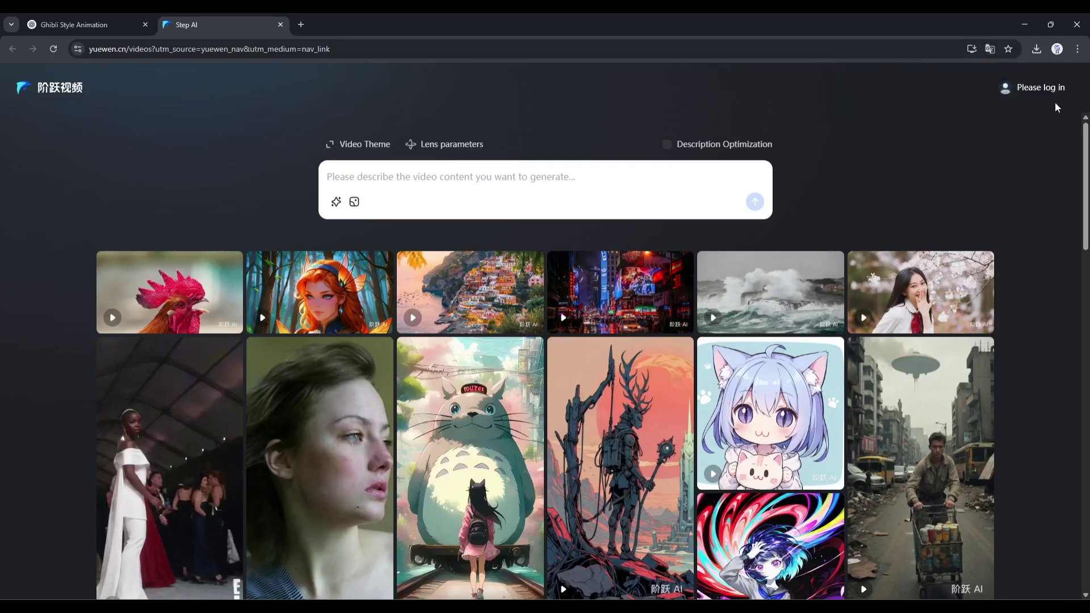
pyautogui.click(1026, 89)
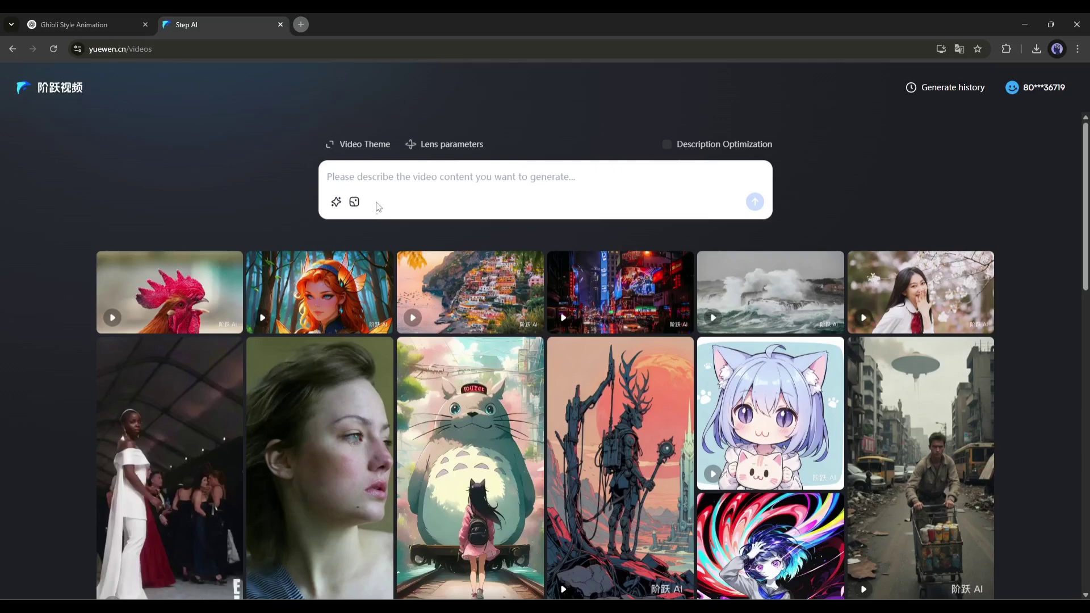
# Attach the ChatGPT boy-and-girl image and submit the prompt about them hugging.
pyautogui.click(356, 202)
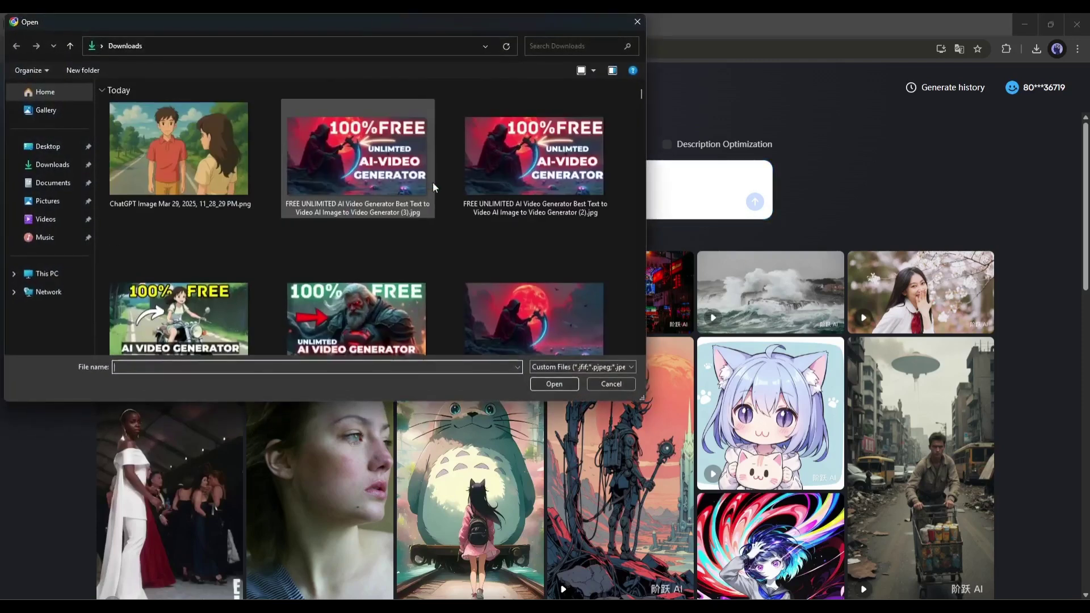
pyautogui.doubleClick(190, 173)
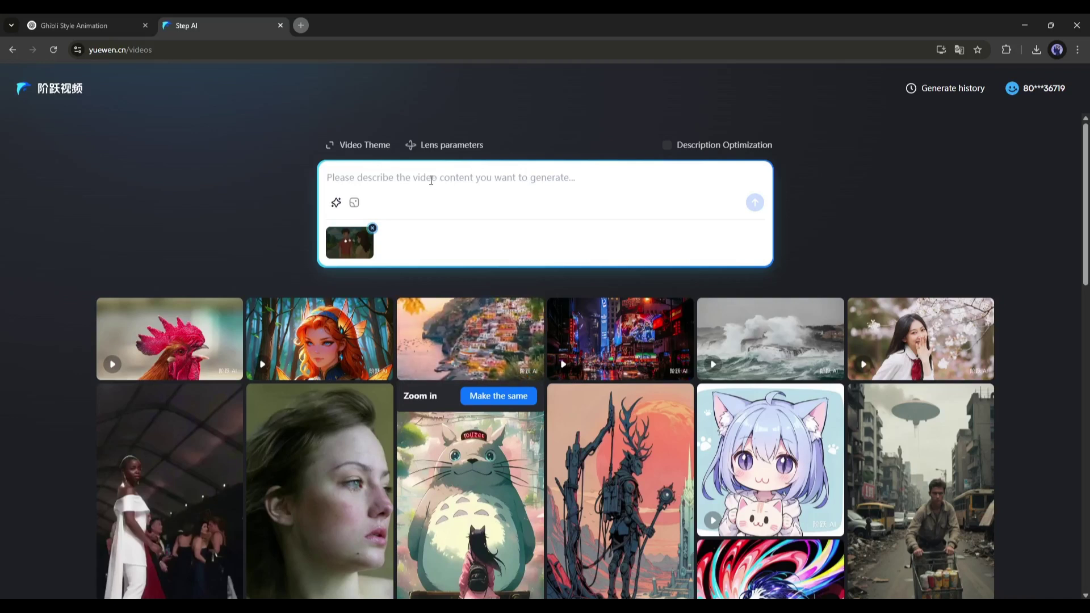
pyautogui.write('The ')
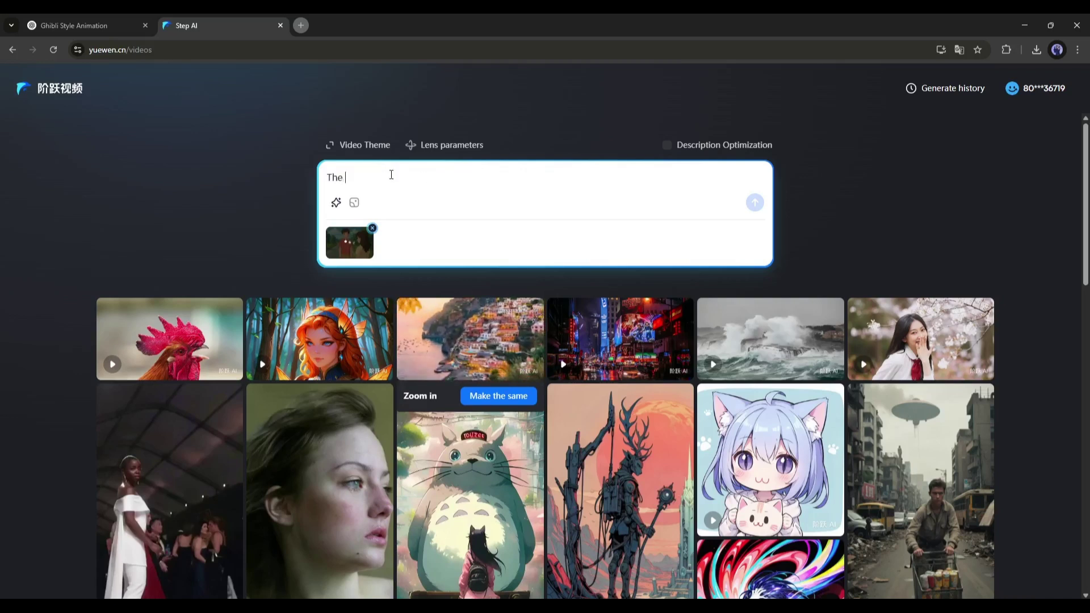
pyautogui.write('younf')
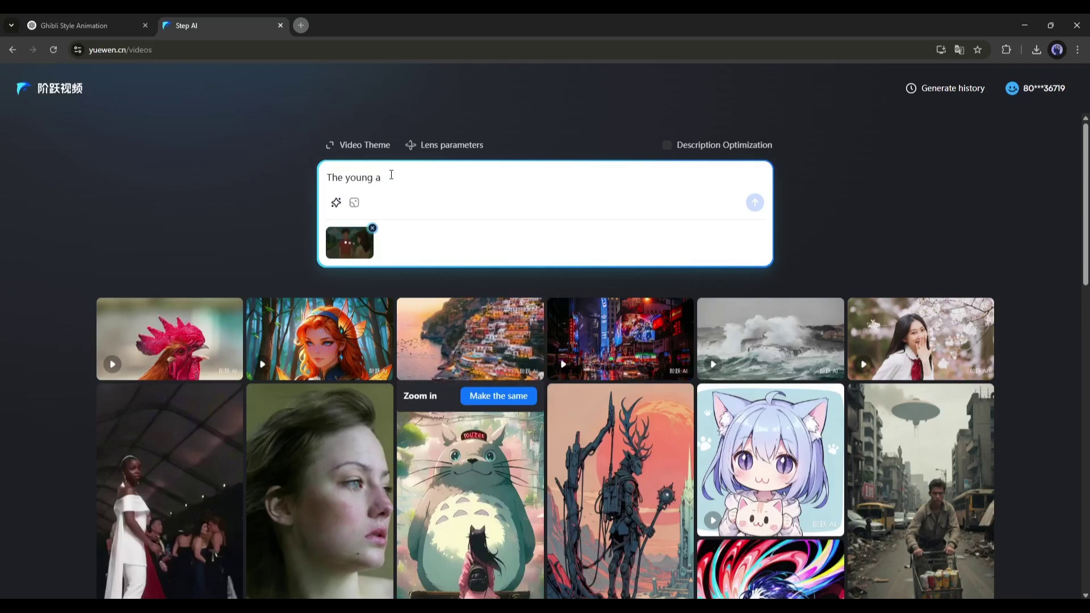
pyautogui.write('ging each other')
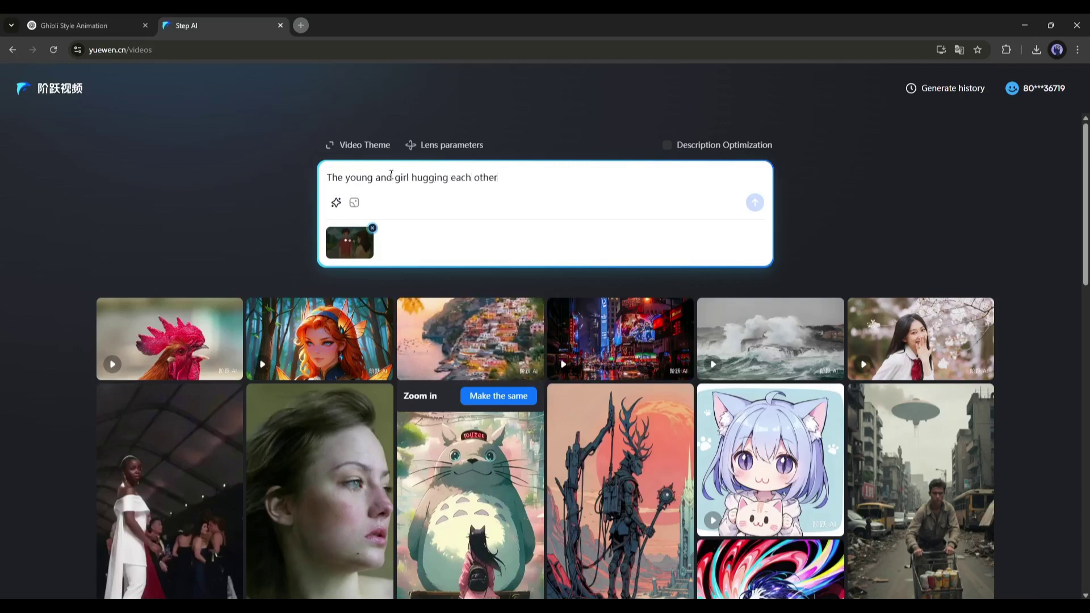
pyautogui.write('.')
pyautogui.press('Return')
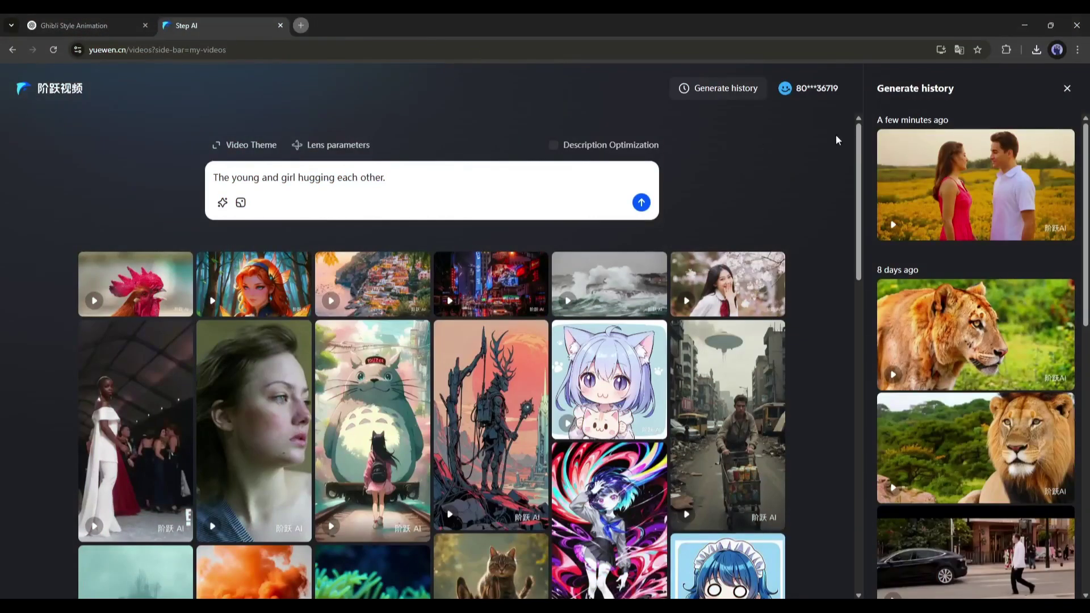
# Open the newest hugging clip from the Generate history panel.
pyautogui.click(971, 196)
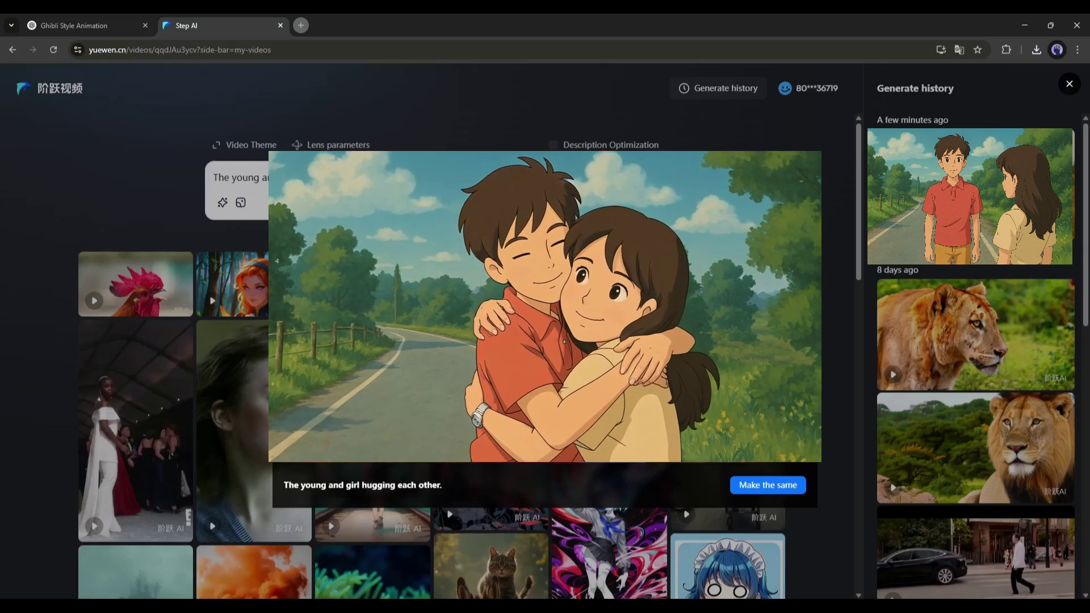
# Regenerate the hugging video with the prompt prefixed 'Ghibli style animation,'.
pyautogui.press('Escape')
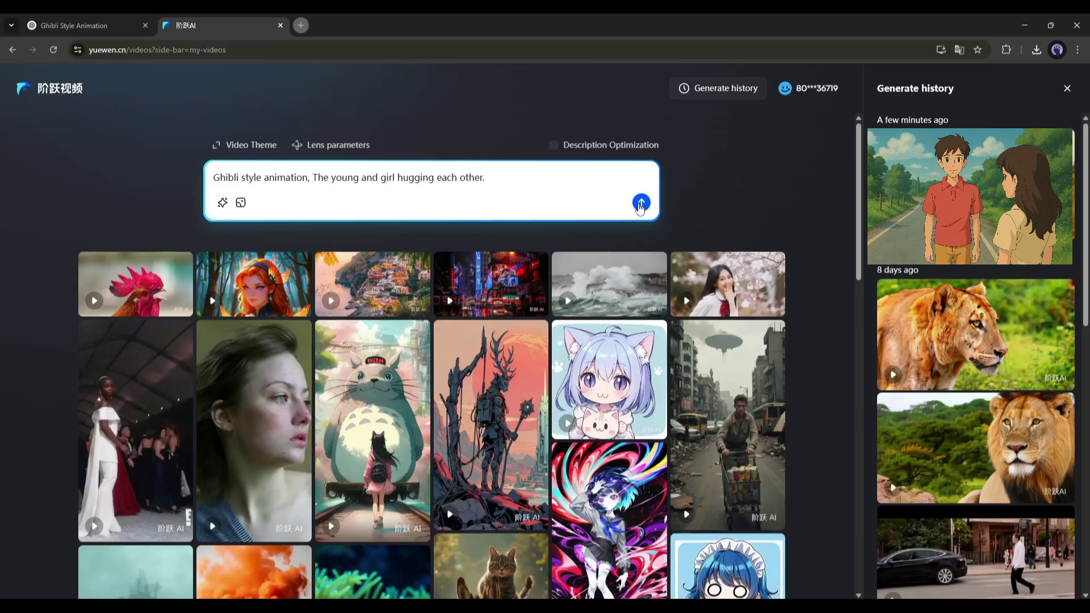
pyautogui.click(640, 204)
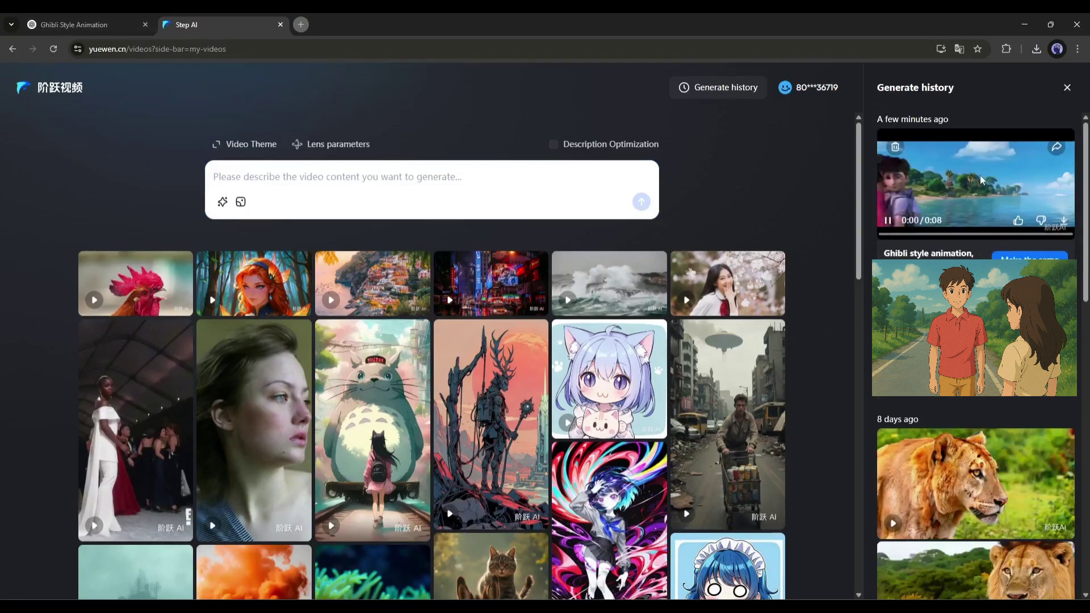
# Open the newest hugging video, cancel its deletion, and close the player and history panel.
pyautogui.click(918, 207)
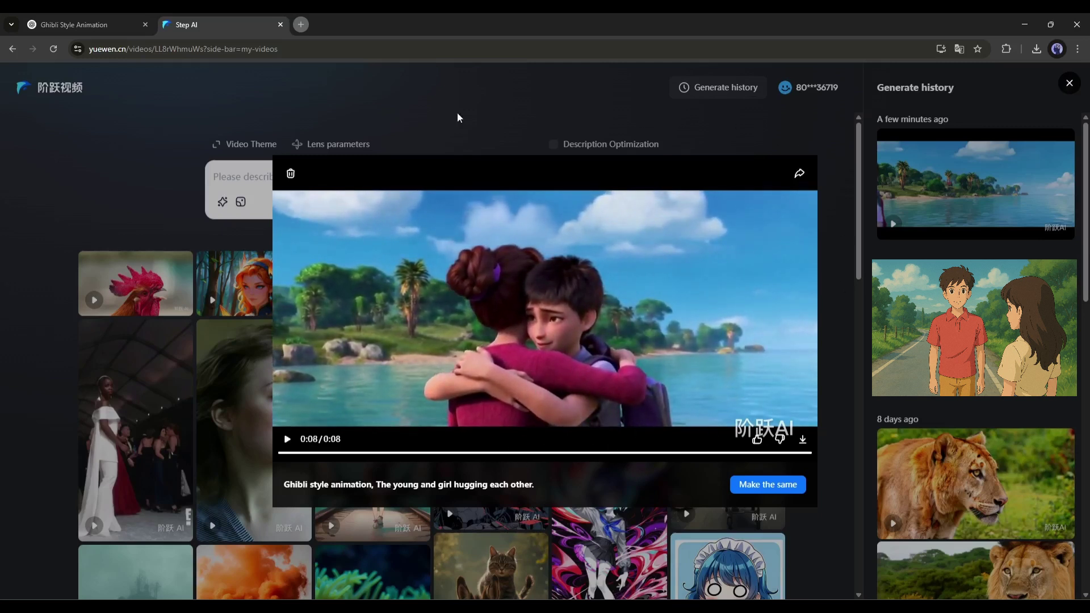
pyautogui.click(290, 174)
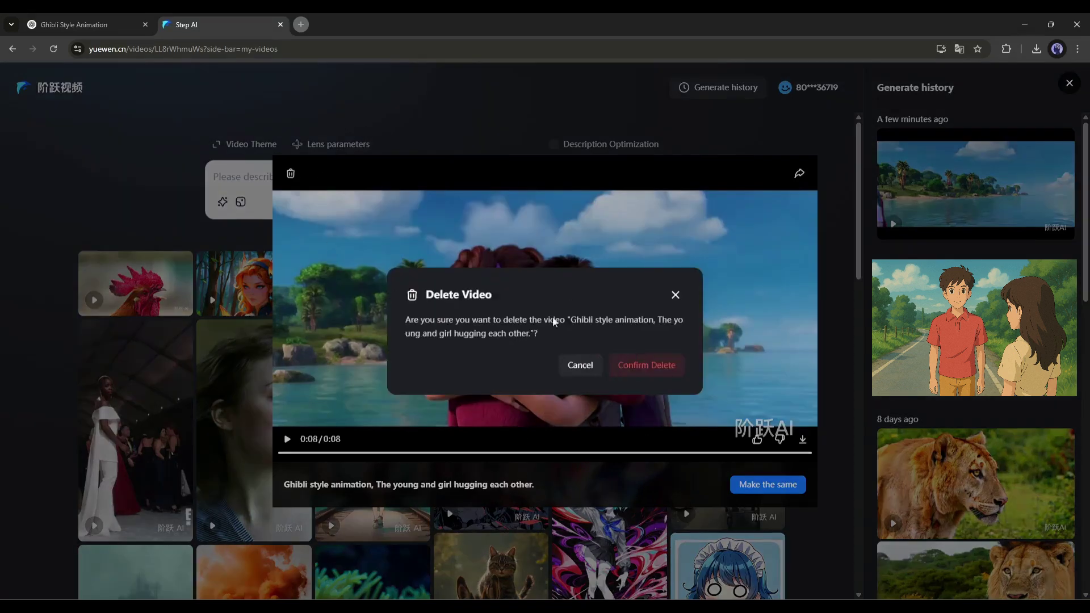
pyautogui.click(674, 296)
pyautogui.click(220, 157)
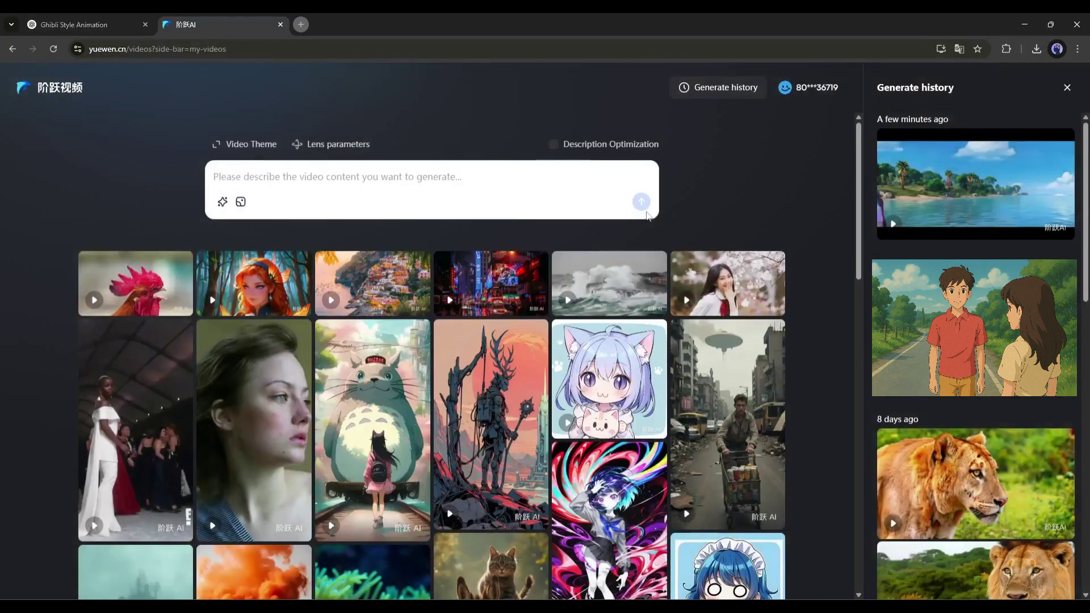
pyautogui.click(1069, 88)
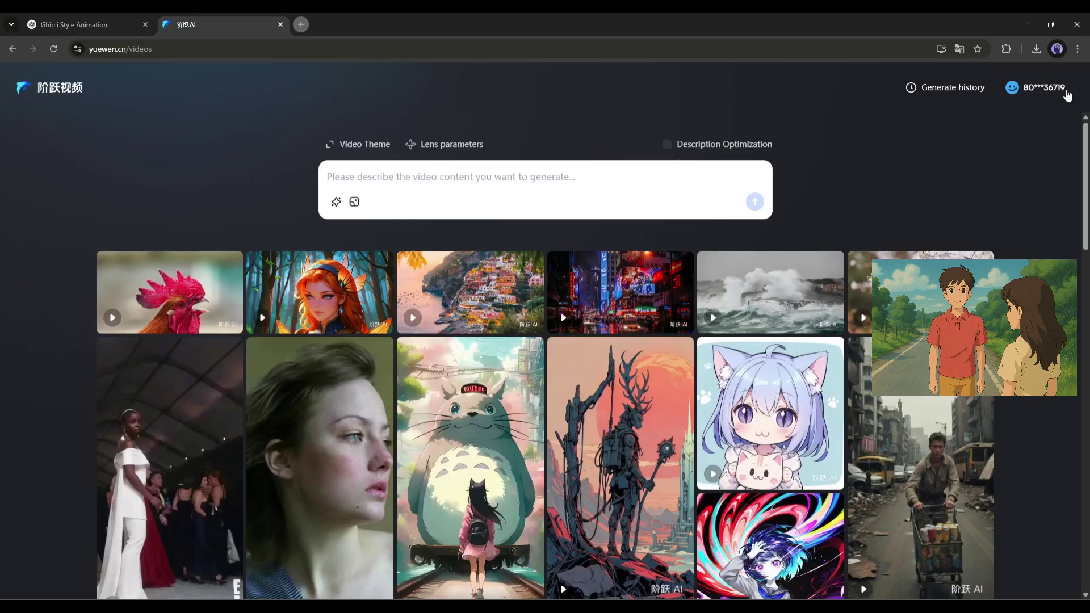
pyautogui.scroll(-2, 766, 341)
pyautogui.scroll(-5, 645, 466)
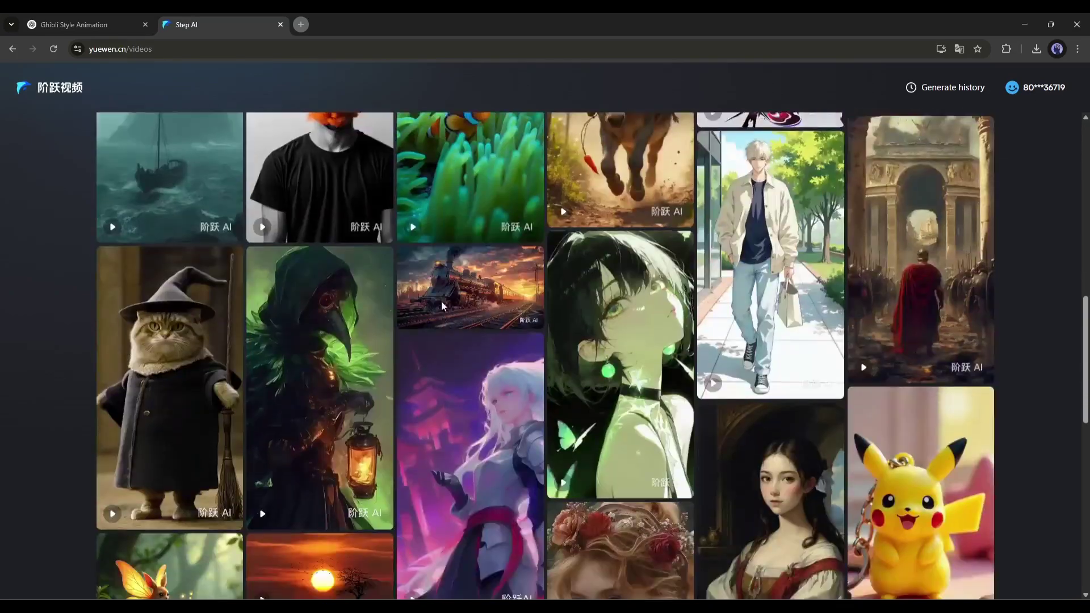
pyautogui.scroll(-3, 645, 467)
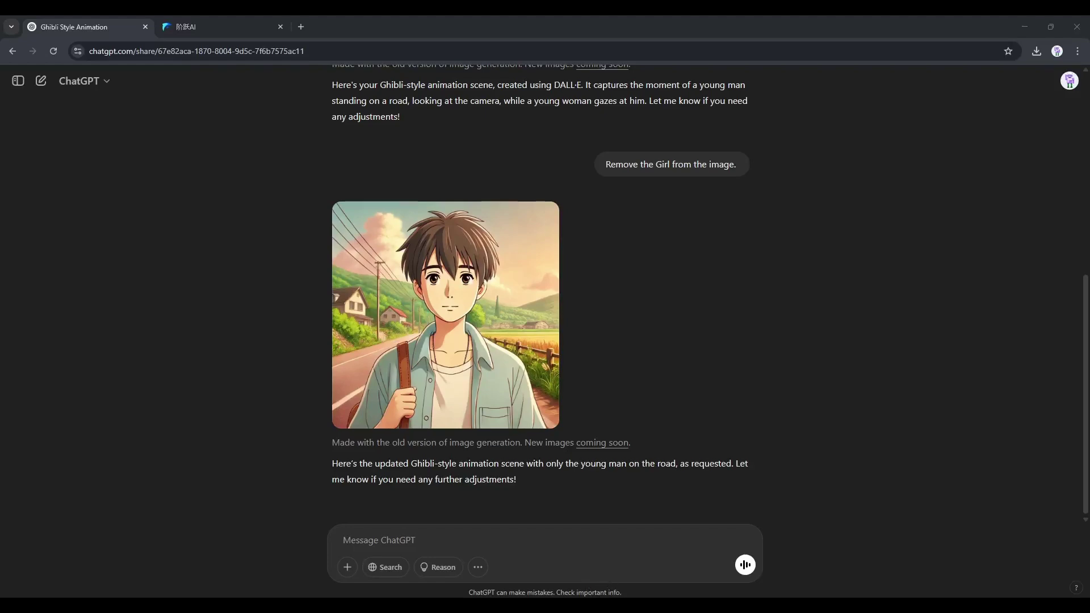
# Enlarge the girl-free young man Ghibli image in the ChatGPT conversation.
pyautogui.click(638, 597)
pyautogui.click(497, 292)
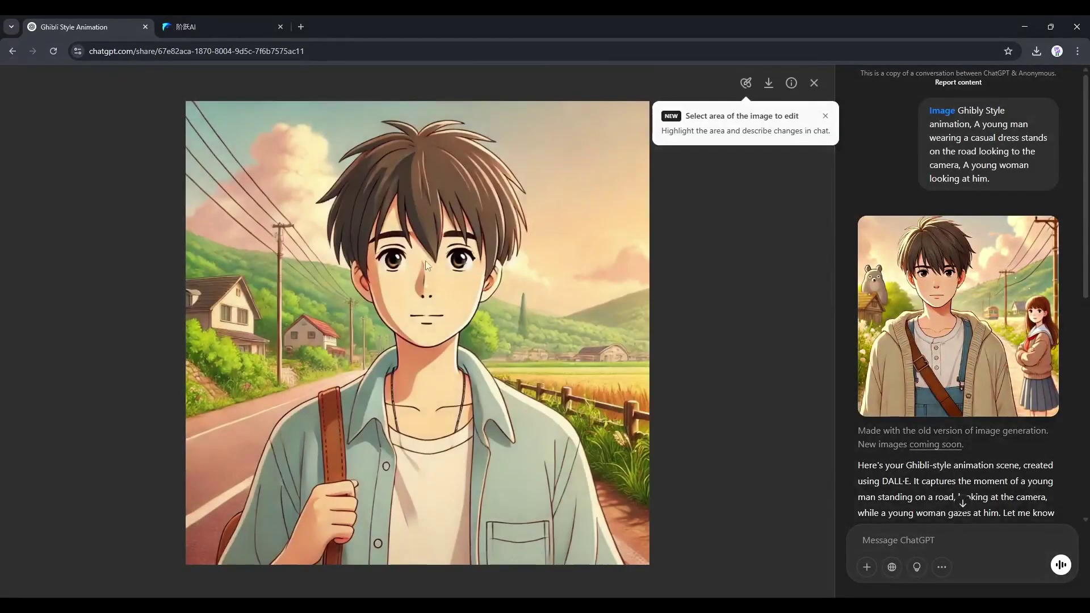
pyautogui.scroll(-5, 879, 311)
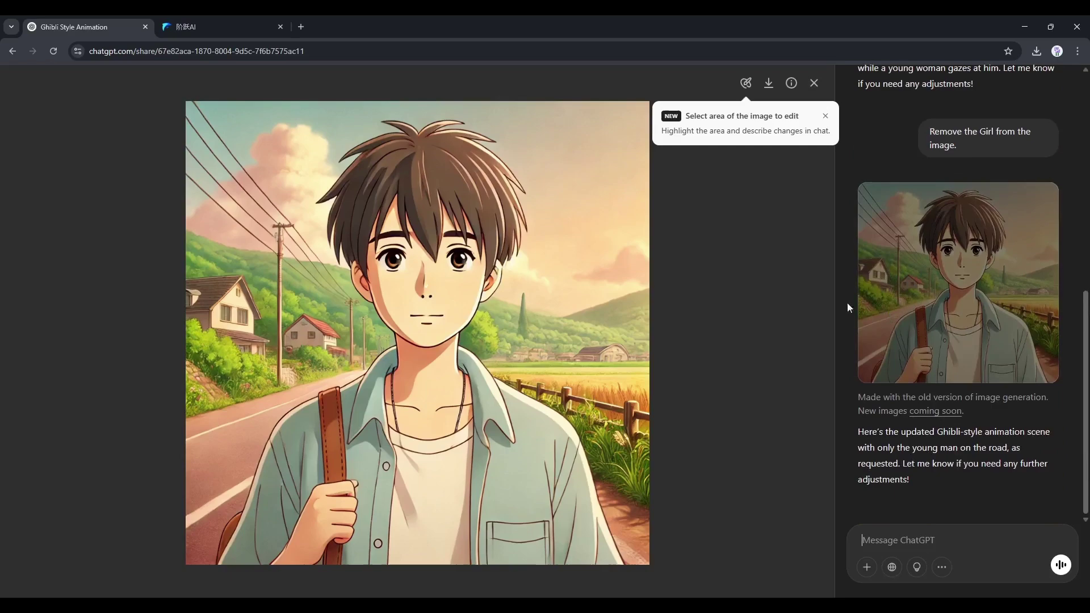